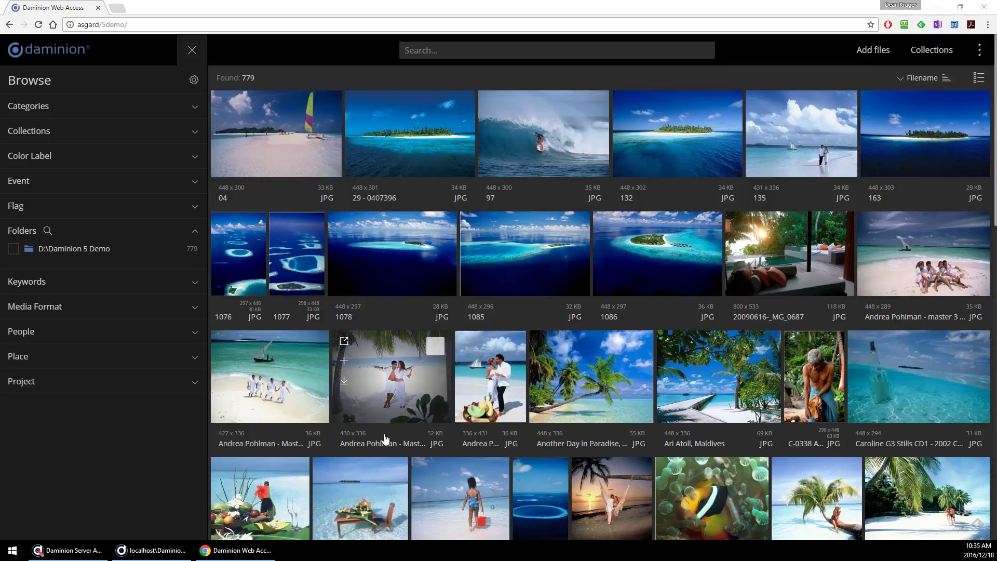
- Upload six JPG photos straight into the catalog and list them as Last Imported
{"action": "left_click", "coordinate": [873, 50]}
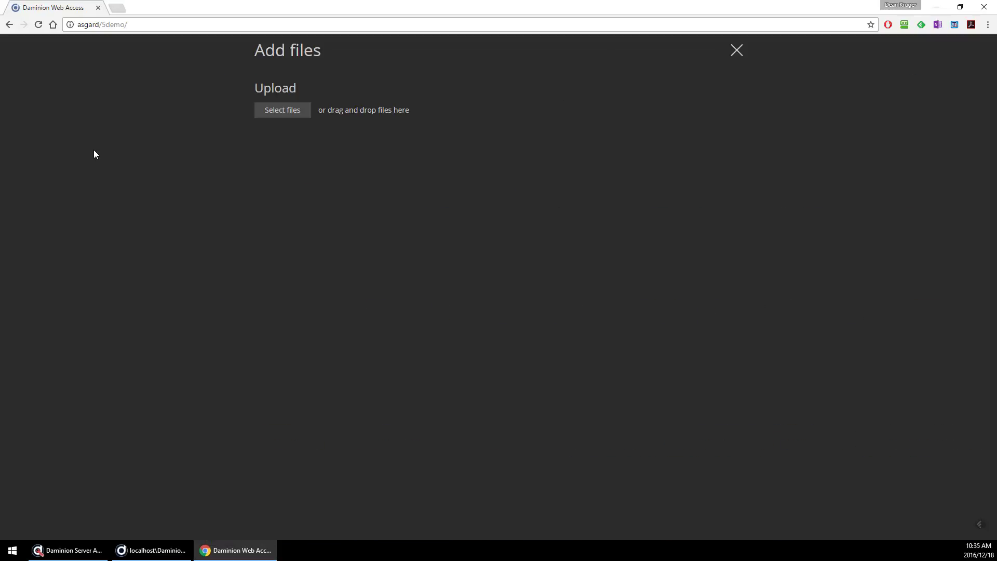
{"action": "left_click_drag", "start_coordinate": [0, 241], "coordinate": [441, 237]}
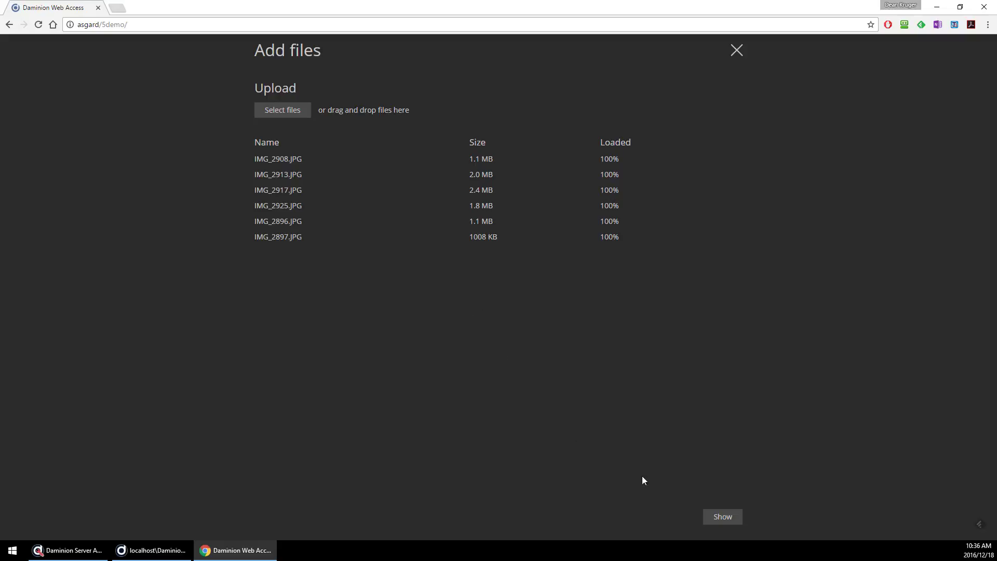
{"action": "left_click", "coordinate": [724, 509]}
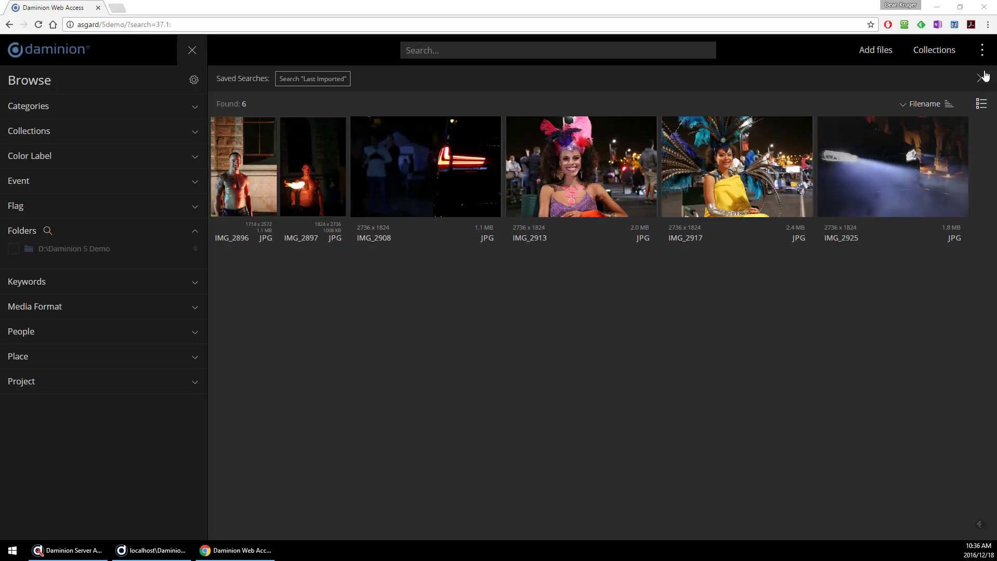
- Set the UI Settings theme to Light instead of Dark
{"action": "left_click", "coordinate": [981, 50]}
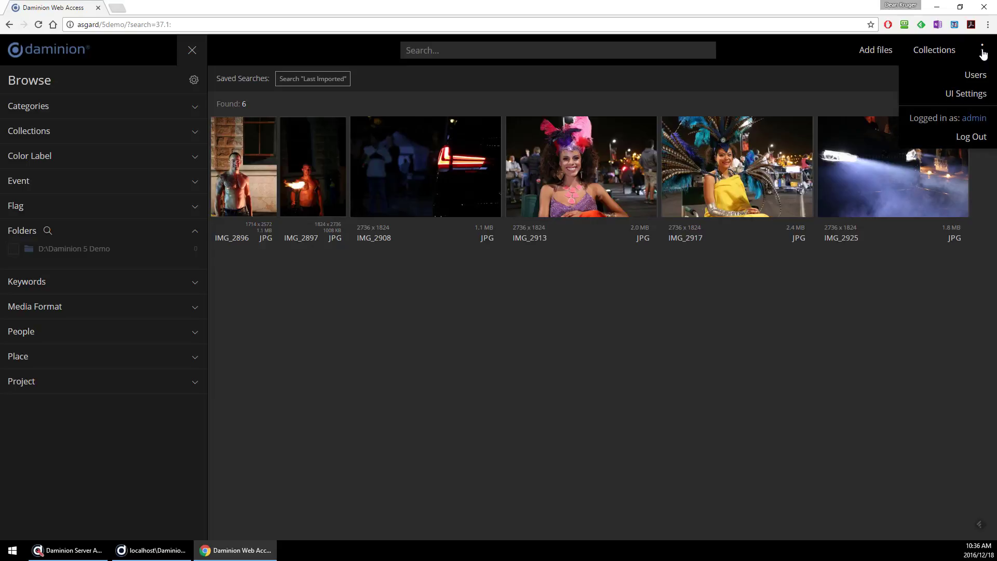
{"action": "left_click", "coordinate": [973, 95]}
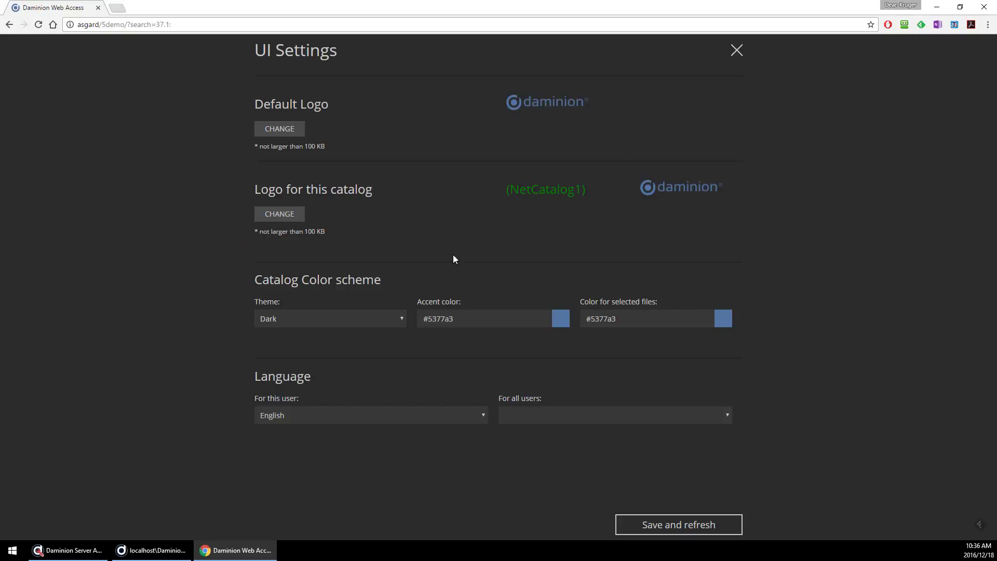
{"action": "left_click", "coordinate": [394, 322]}
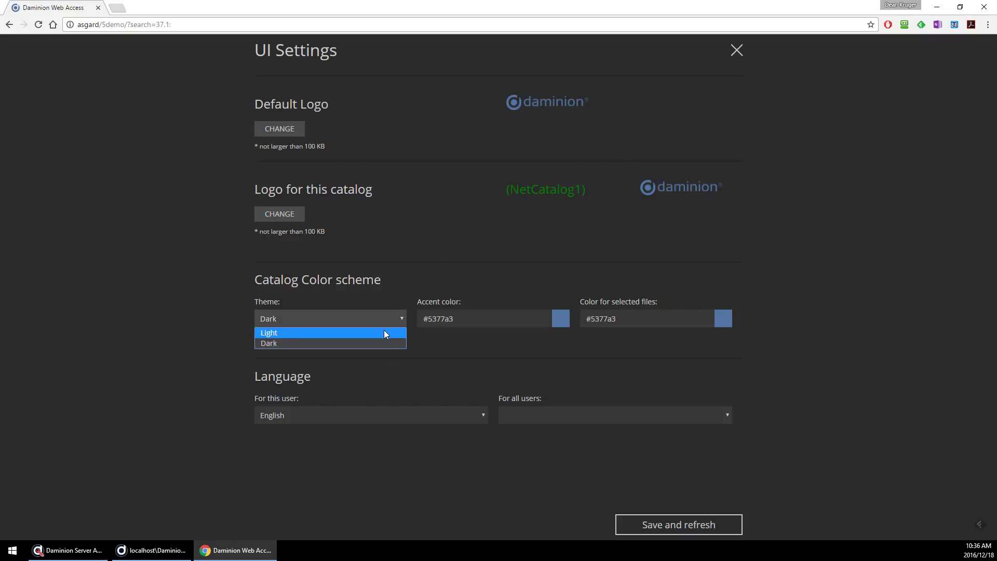
{"action": "left_click", "coordinate": [382, 330]}
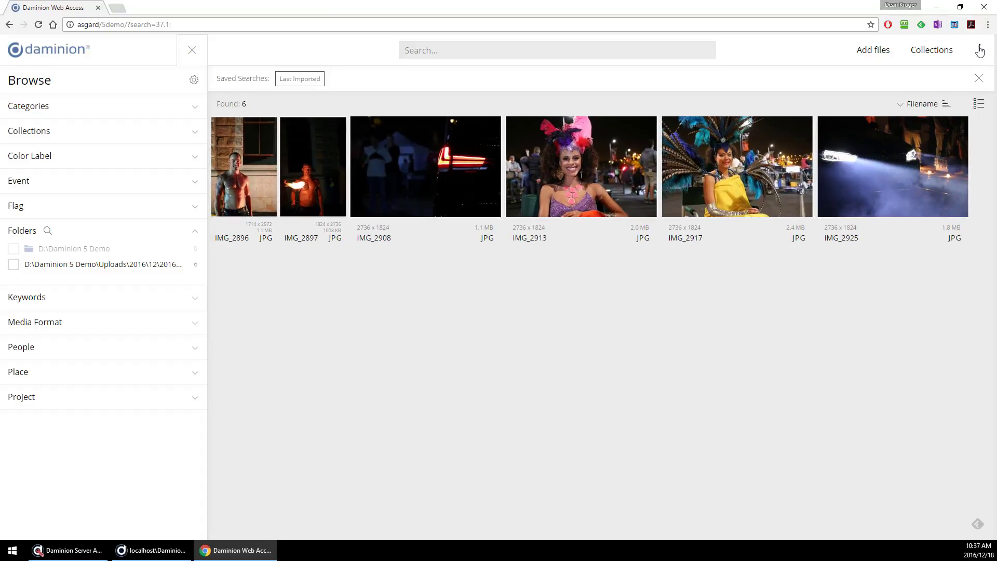
{"action": "left_click", "coordinate": [979, 50]}
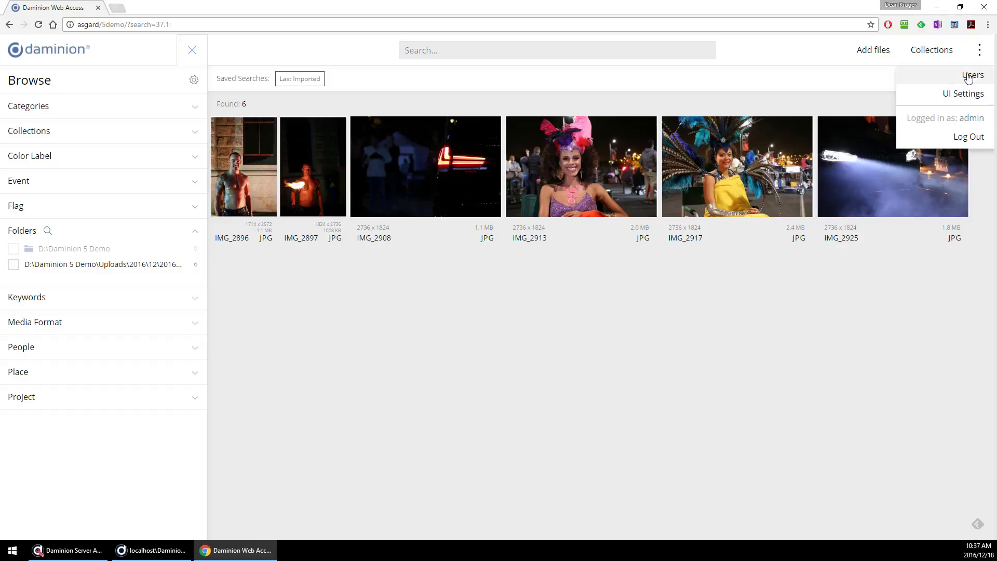
{"action": "left_click", "coordinate": [967, 76]}
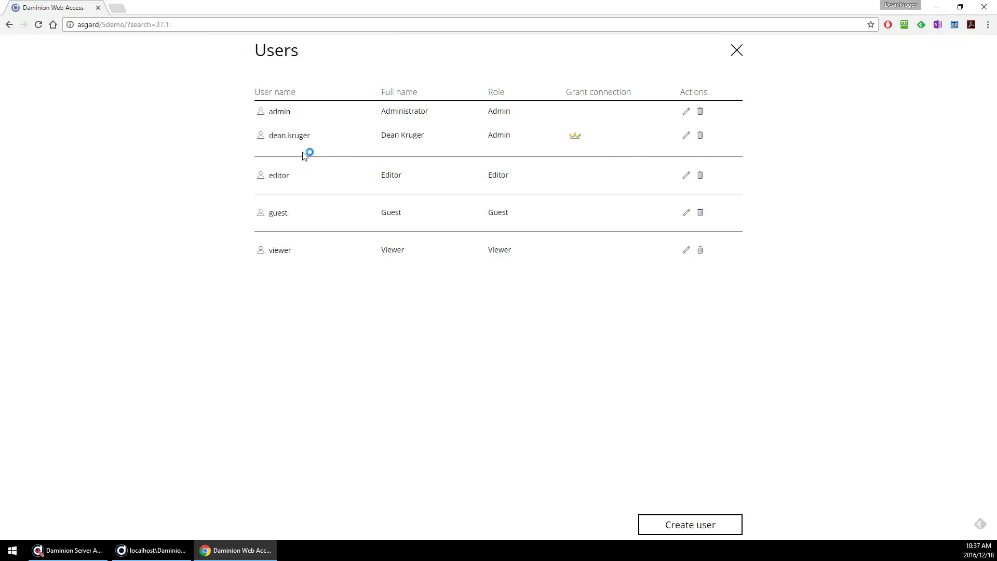
{"action": "left_click", "coordinate": [686, 176]}
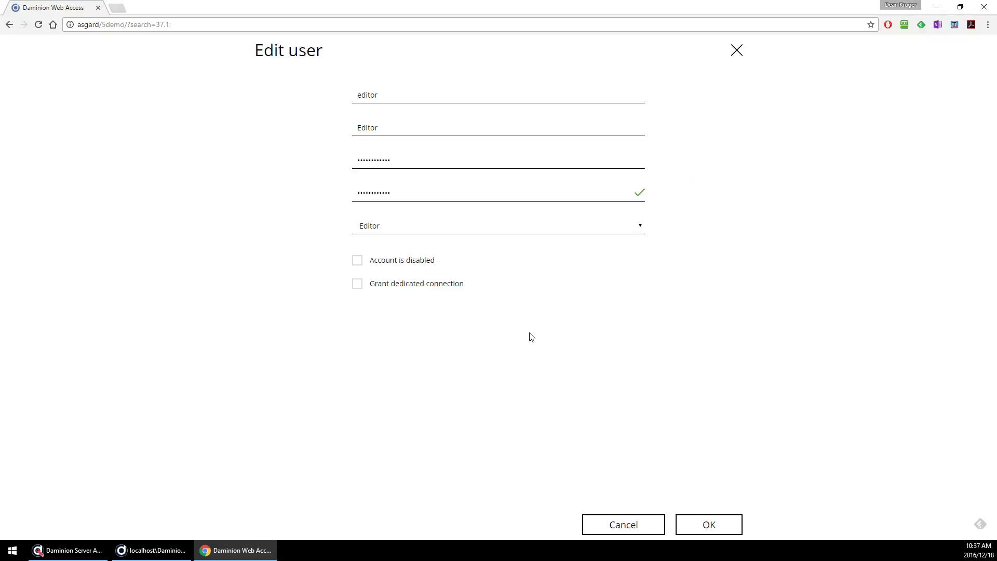
{"action": "left_click", "coordinate": [708, 526]}
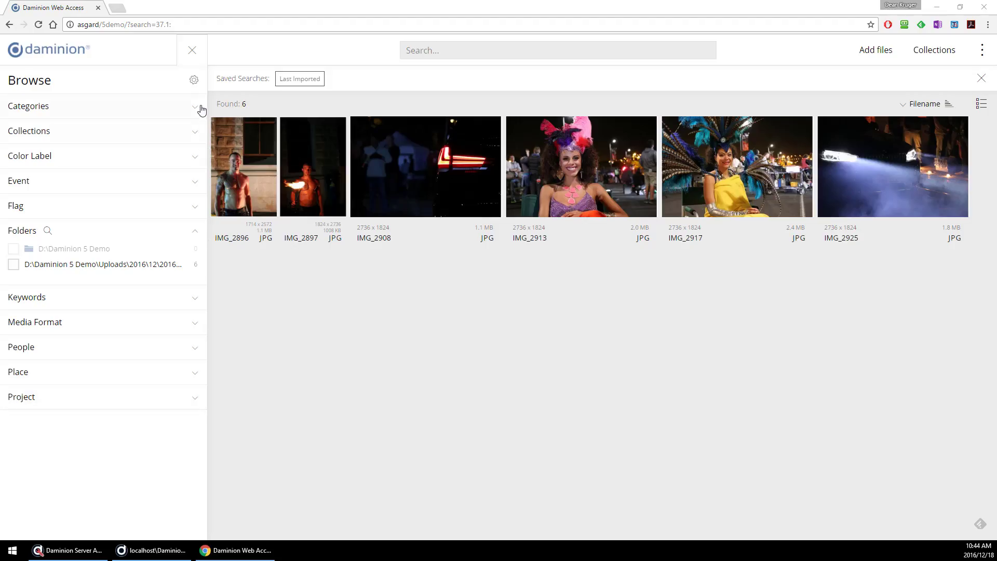
- Add Camera Lens to the Browse panel tags, then select all six imported photos
{"action": "left_click", "coordinate": [194, 81]}
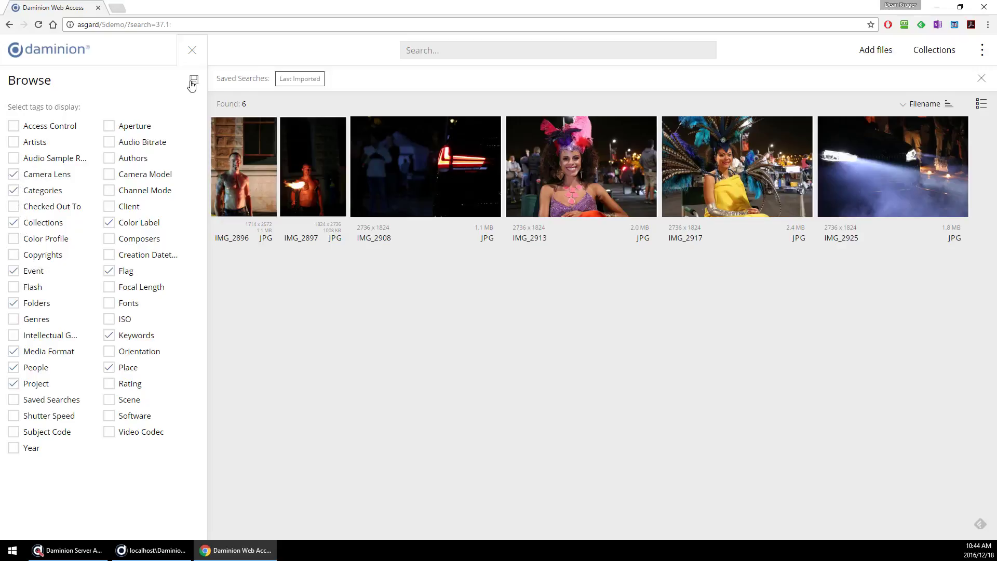
{"action": "left_click", "coordinate": [193, 80]}
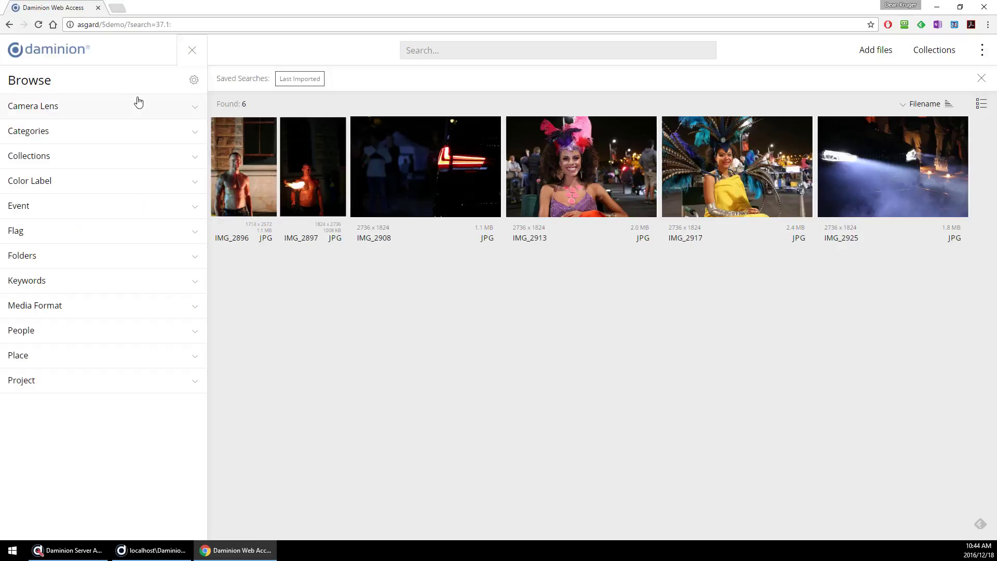
{"action": "left_click", "coordinate": [109, 107]}
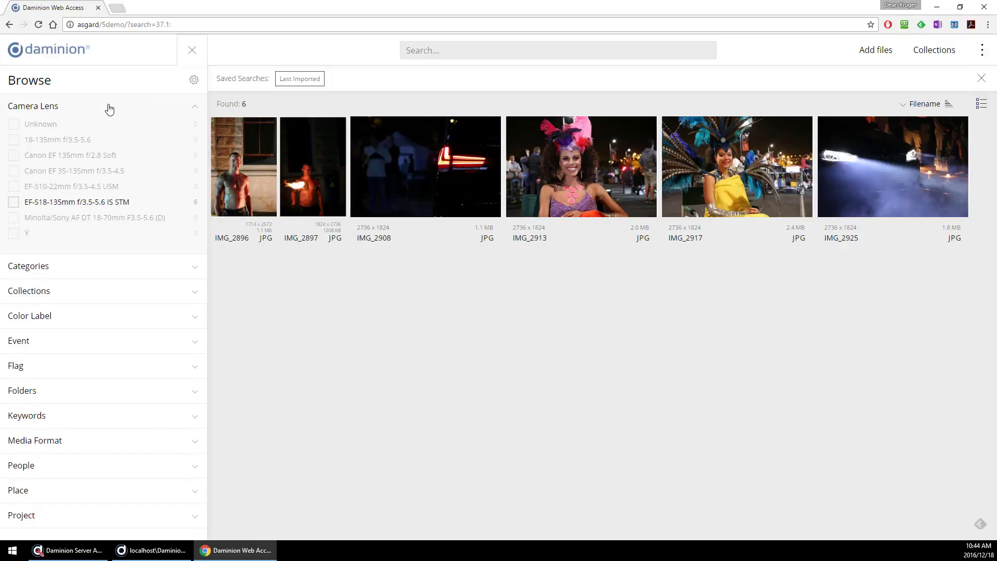
{"action": "left_click", "coordinate": [109, 107]}
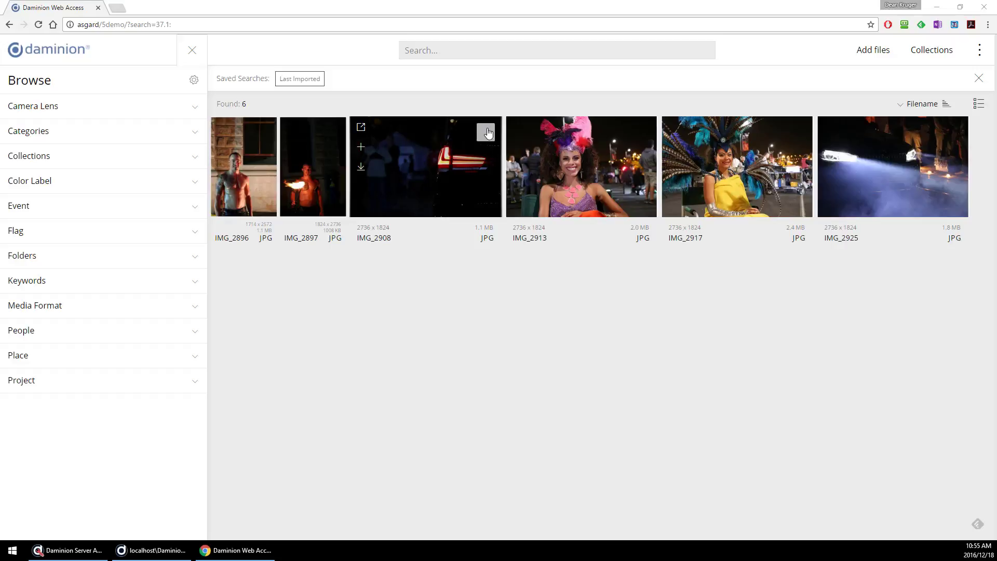
{"action": "left_click", "coordinate": [487, 133]}
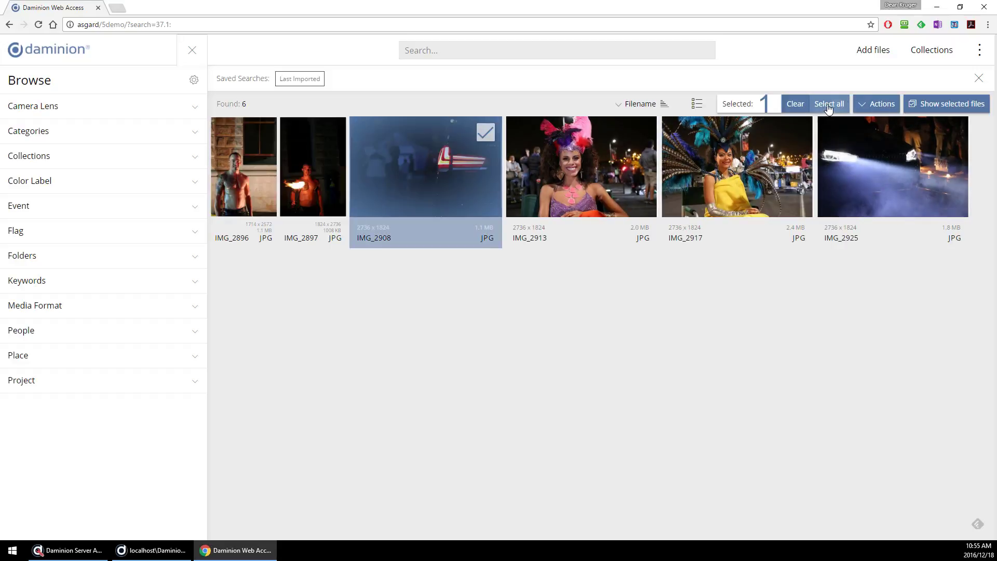
{"action": "left_click", "coordinate": [826, 105]}
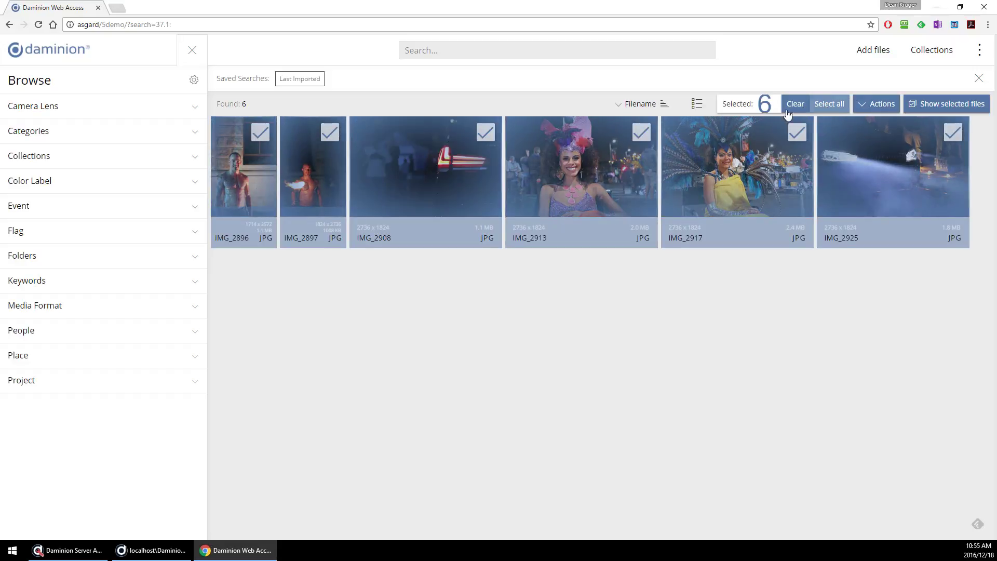
- In Edit Tags, set category Night Shoot and event BMW Shoot
{"action": "left_click", "coordinate": [672, 150]}
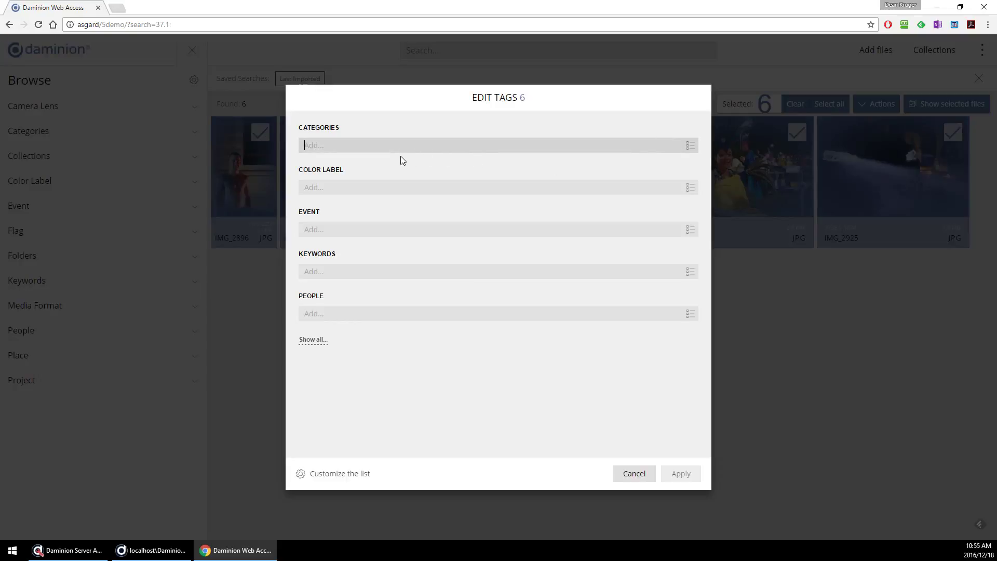
{"action": "type", "text": "Night Shoot"}
{"action": "key", "text": "Tab"}
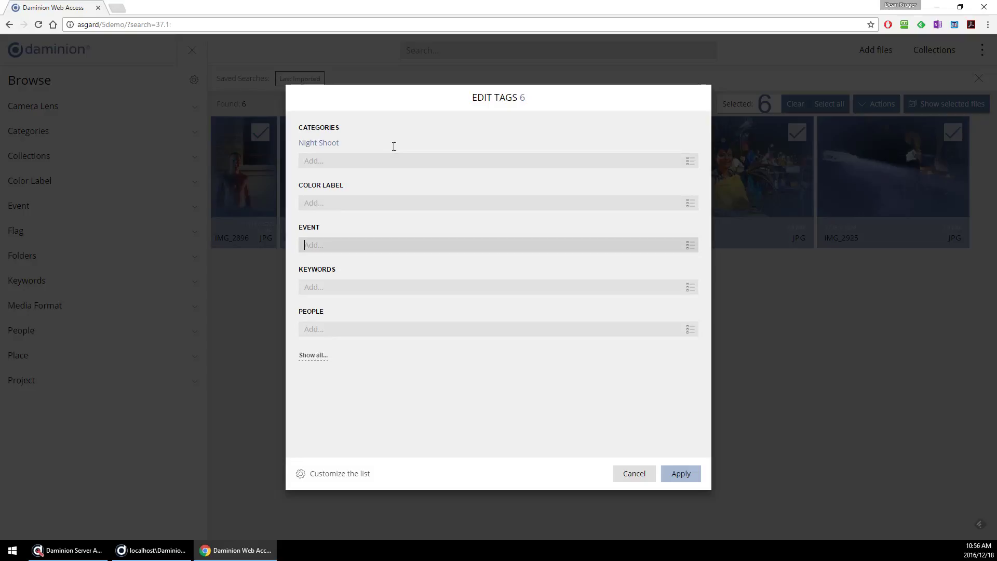
{"action": "type", "text": "BMW Shoot"}
{"action": "key", "text": "Return"}
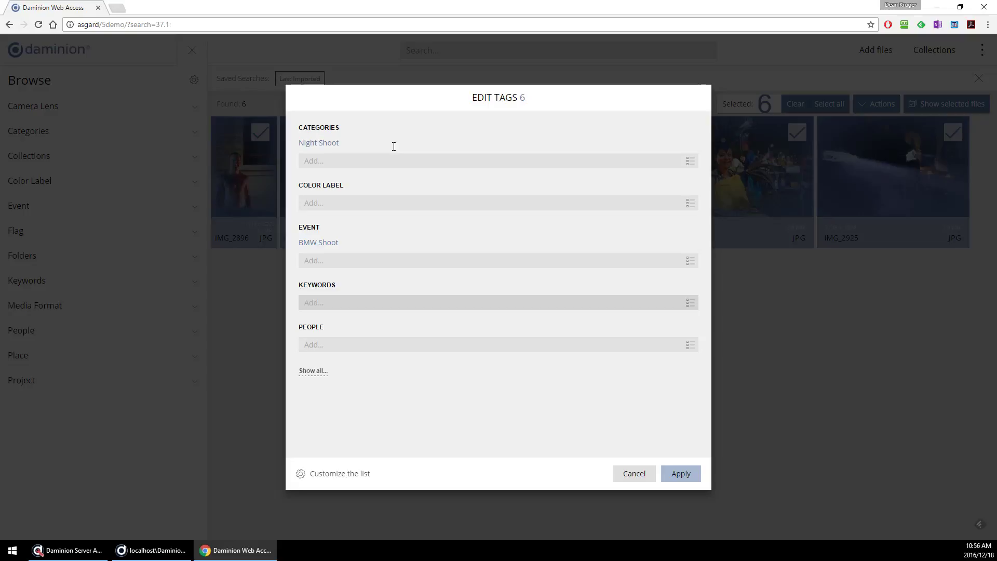
- Add keywords Street and Carnival and apply the tags to all six photos
{"action": "type", "text": "Street"}
{"action": "key", "text": "Tab"}
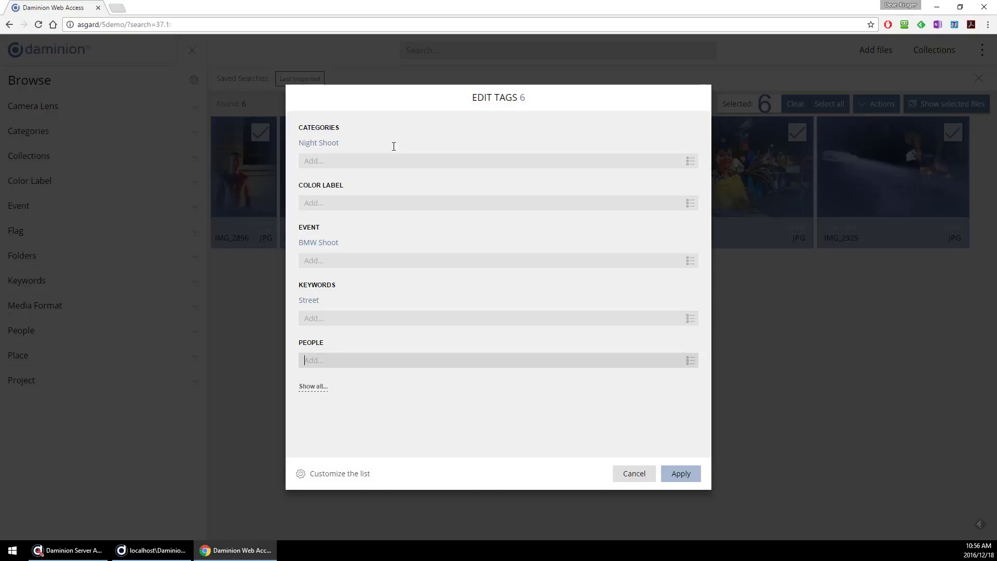
{"action": "key", "text": "shift+Tab"}
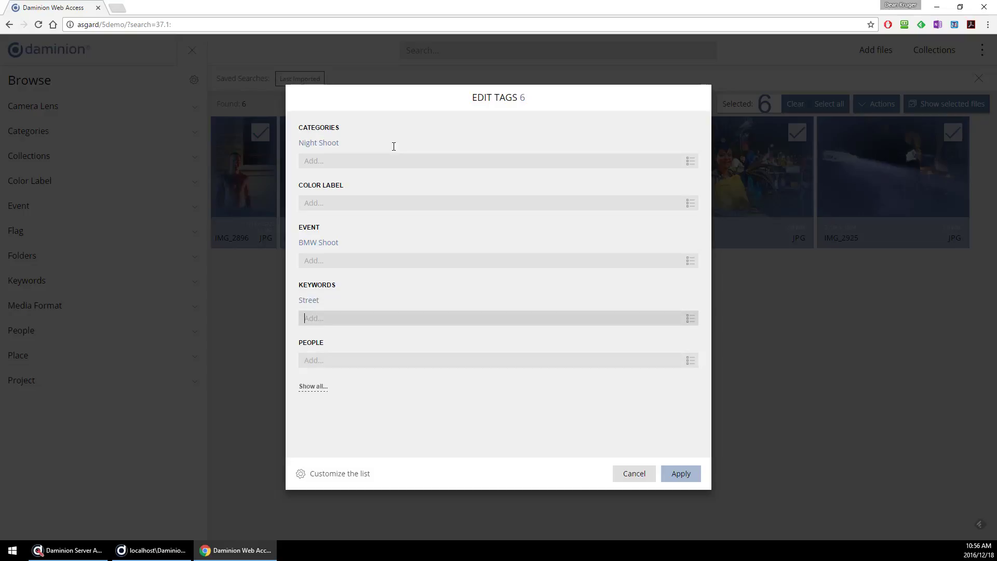
{"action": "type", "text": "Carnival"}
{"action": "key", "text": "Tab"}
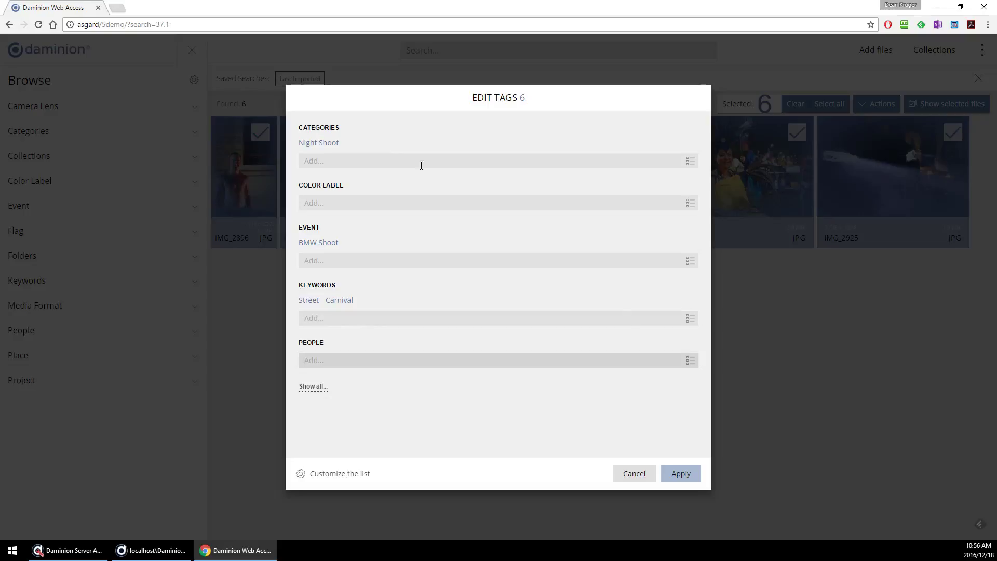
{"action": "left_click", "coordinate": [677, 476]}
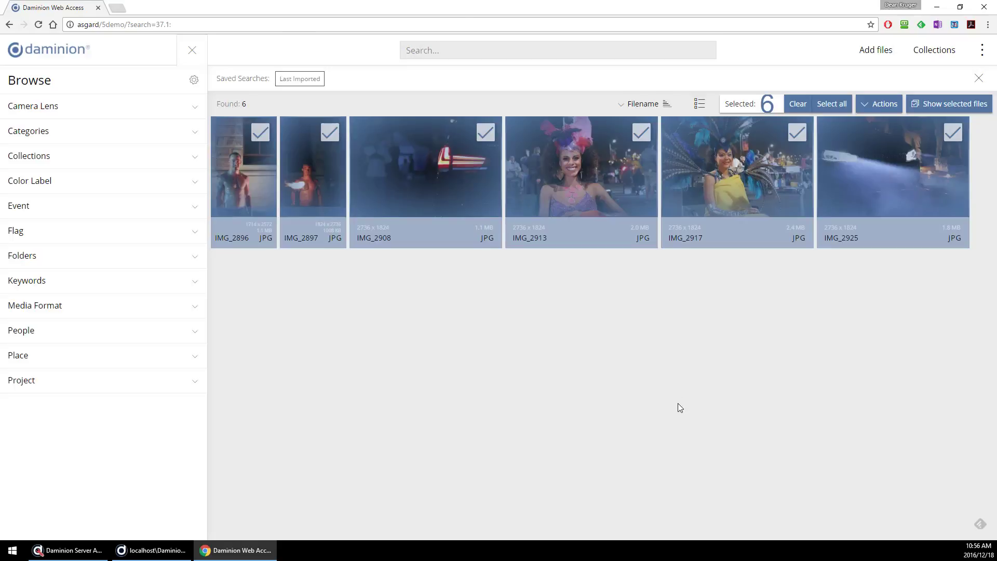
- Expand Keywords in edit mode and open the Carnival and Street entries for editing
{"action": "left_click", "coordinate": [57, 283]}
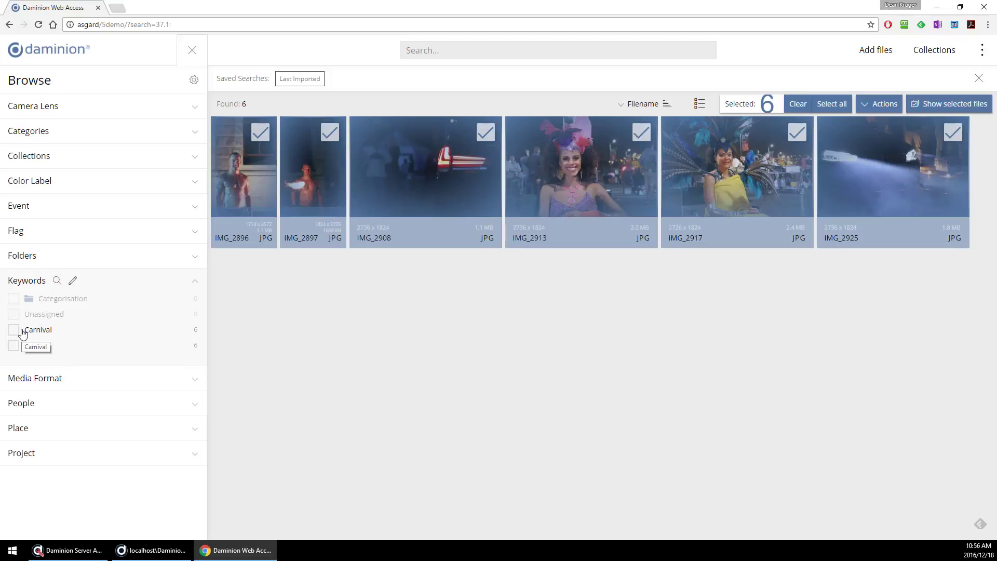
{"action": "left_click", "coordinate": [73, 281]}
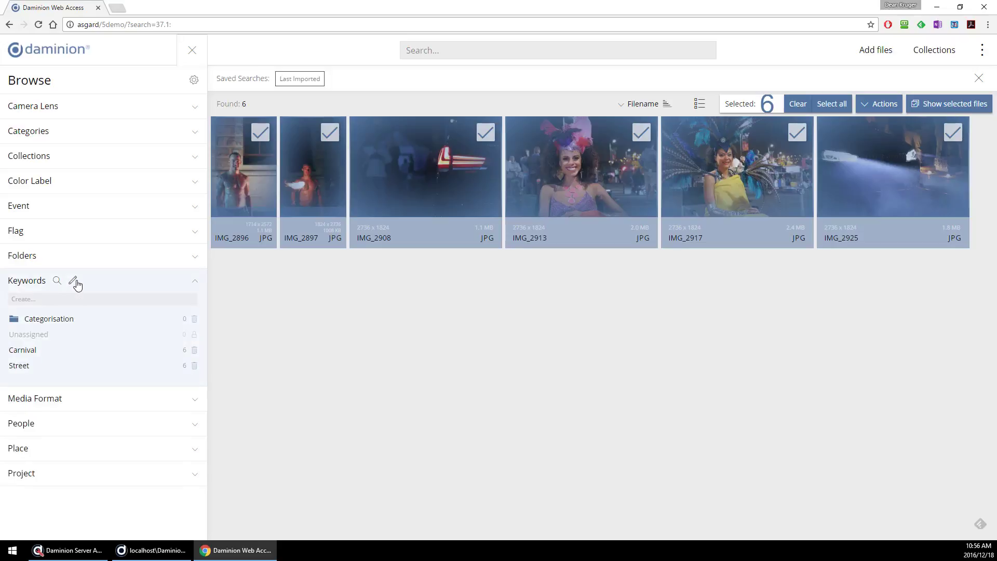
{"action": "left_click", "coordinate": [67, 351]}
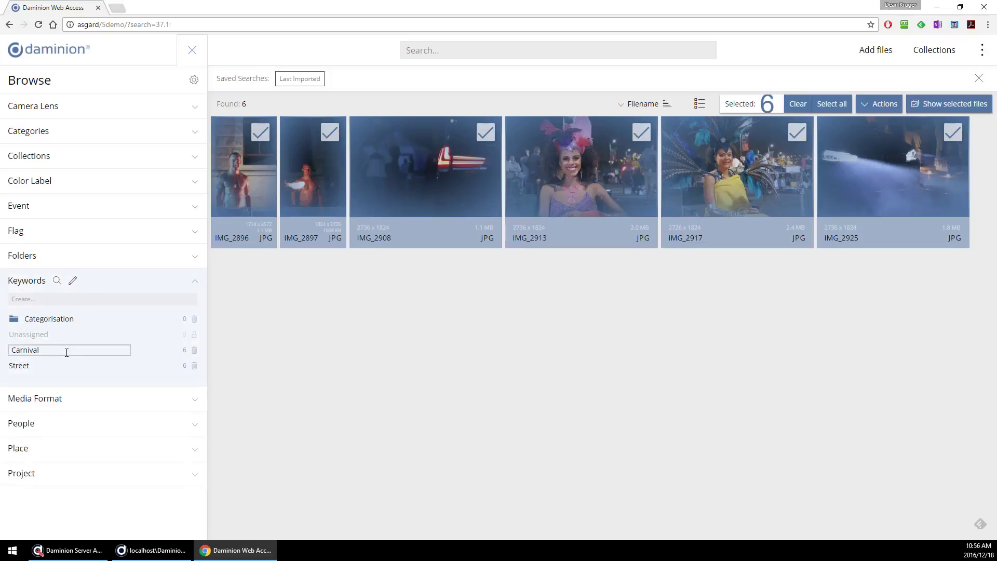
{"action": "left_click", "coordinate": [99, 365]}
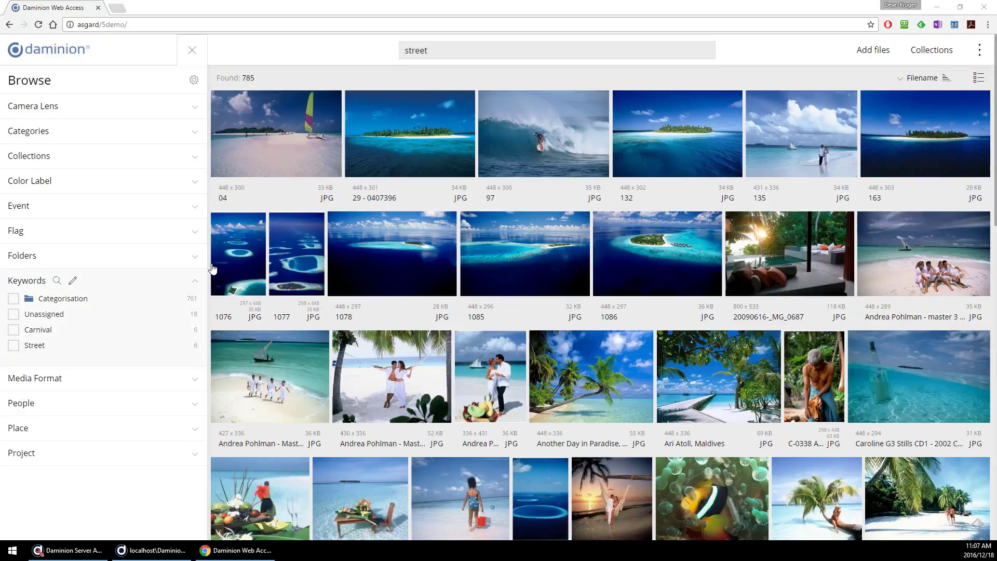
- Replace the search with 'carnival' and filter by the Carnival keyword
{"action": "left_click", "coordinate": [438, 50]}
{"action": "left_click_drag", "start_coordinate": [438, 51], "coordinate": [375, 52]}
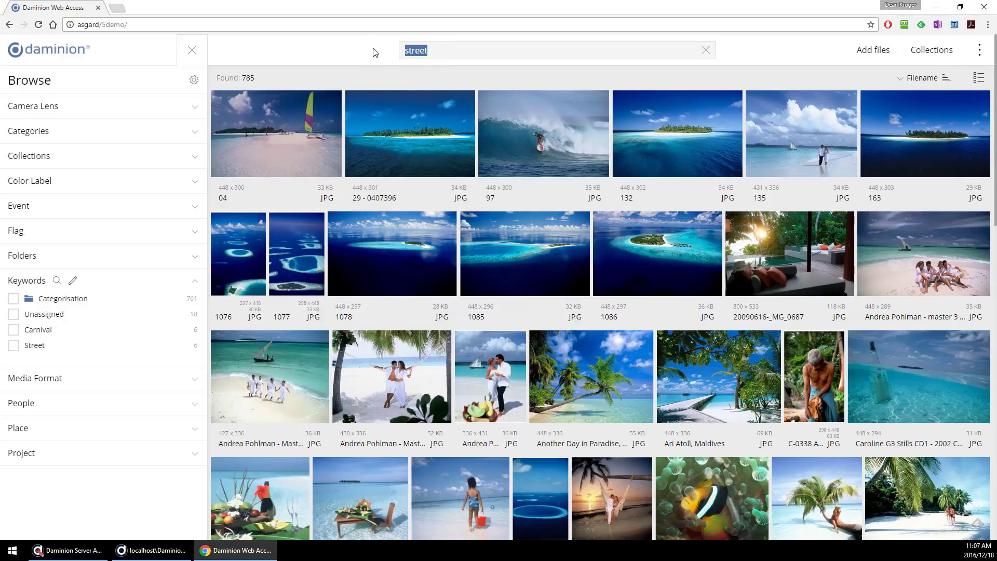
{"action": "type", "text": "carni"}
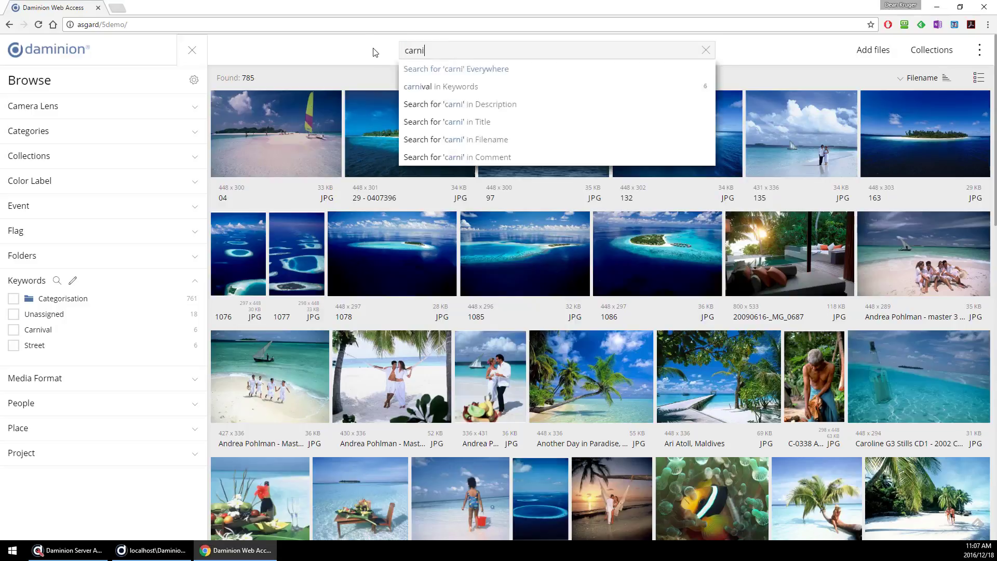
{"action": "type", "text": "val"}
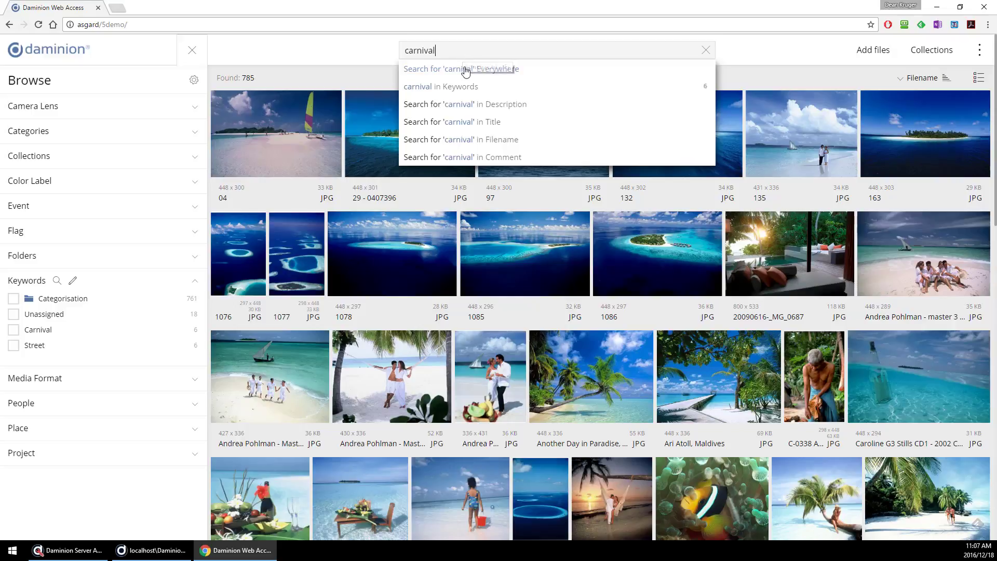
{"action": "left_click", "coordinate": [429, 88]}
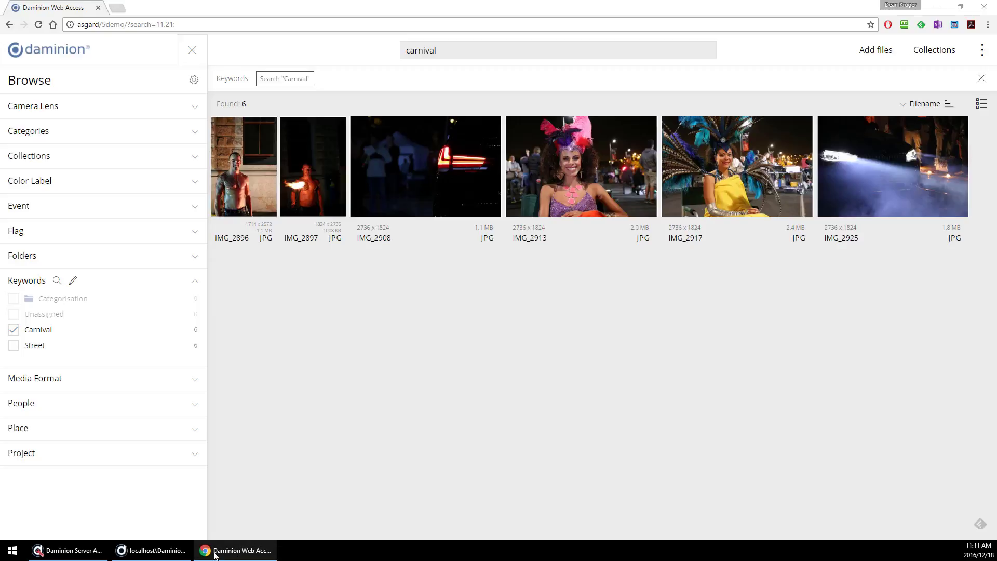
- Confirm 5demo's Web Access entry shows Login is Required, then close both administration windows
{"action": "left_click", "coordinate": [86, 551]}
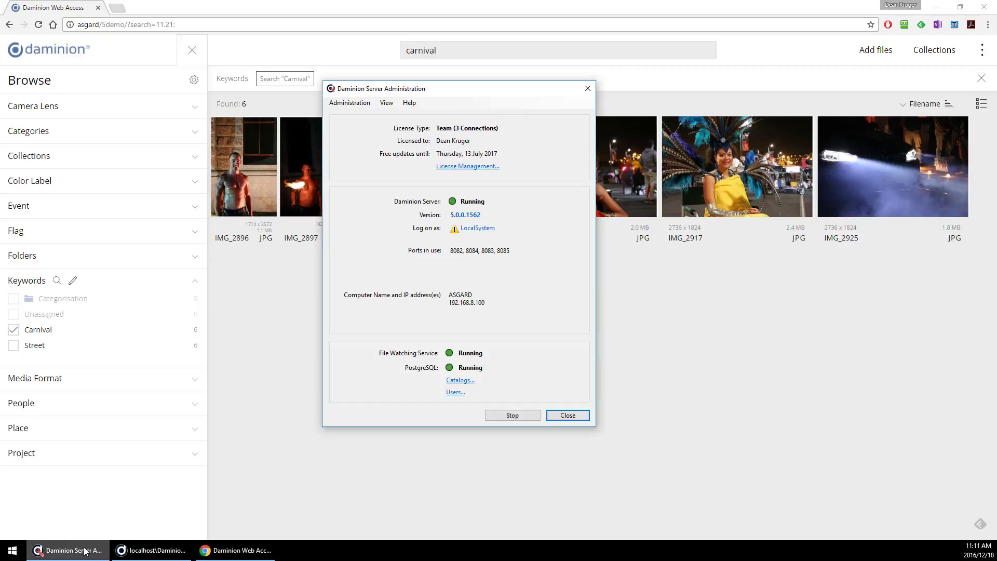
{"action": "left_click", "coordinate": [355, 103]}
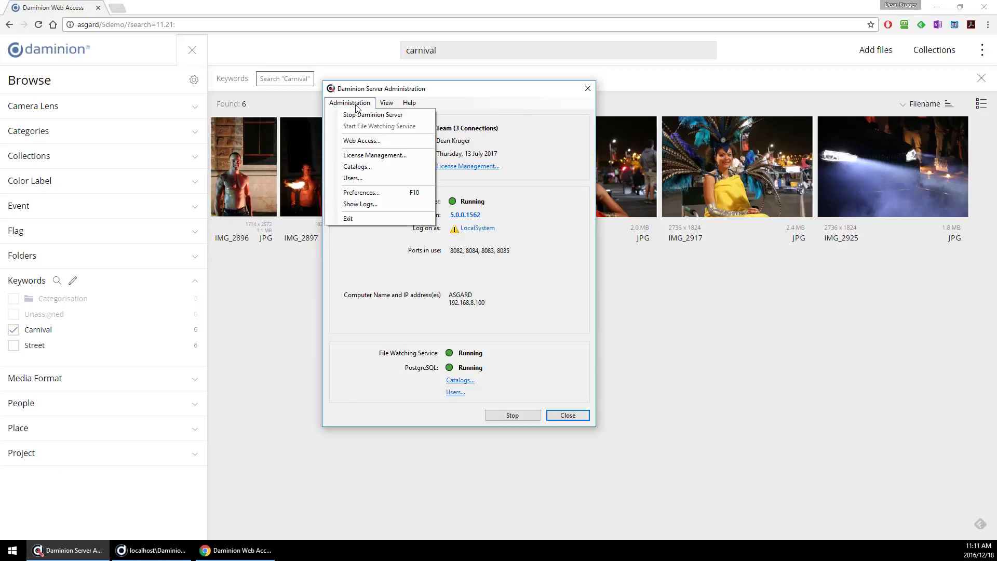
{"action": "left_click", "coordinate": [361, 140]}
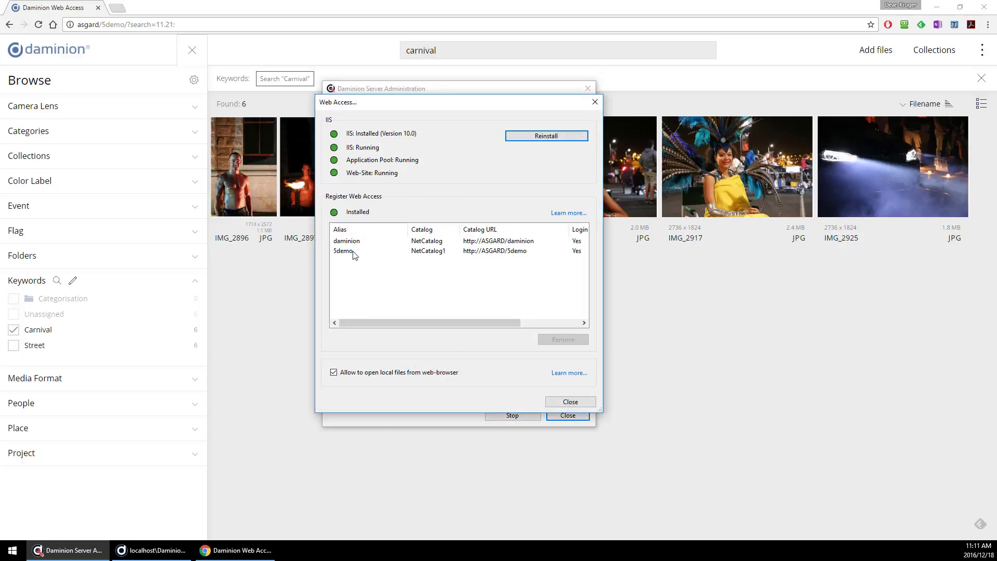
{"action": "left_click", "coordinate": [354, 253]}
{"action": "right_click", "coordinate": [354, 252]}
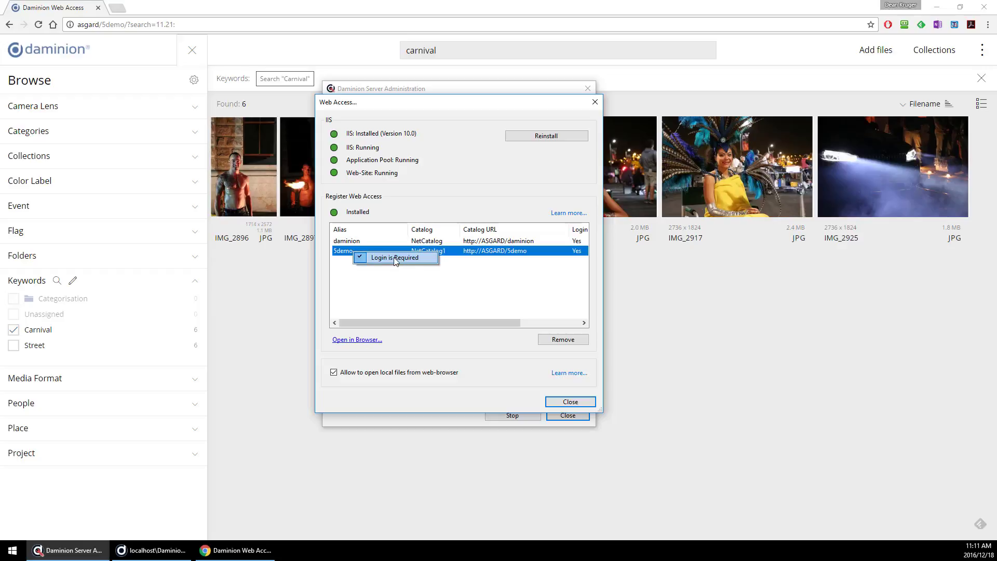
{"action": "key", "text": "Escape"}
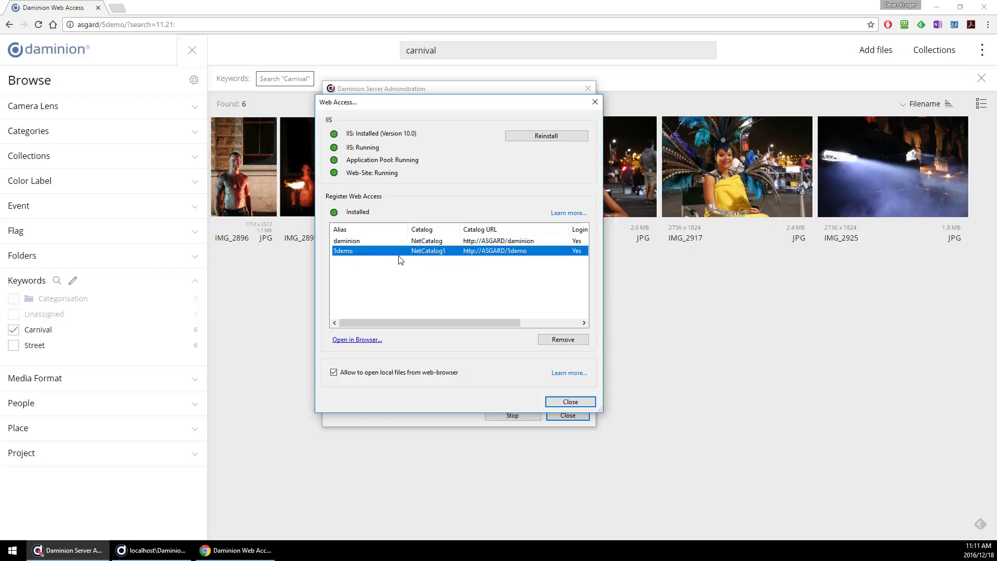
{"action": "left_click", "coordinate": [556, 403]}
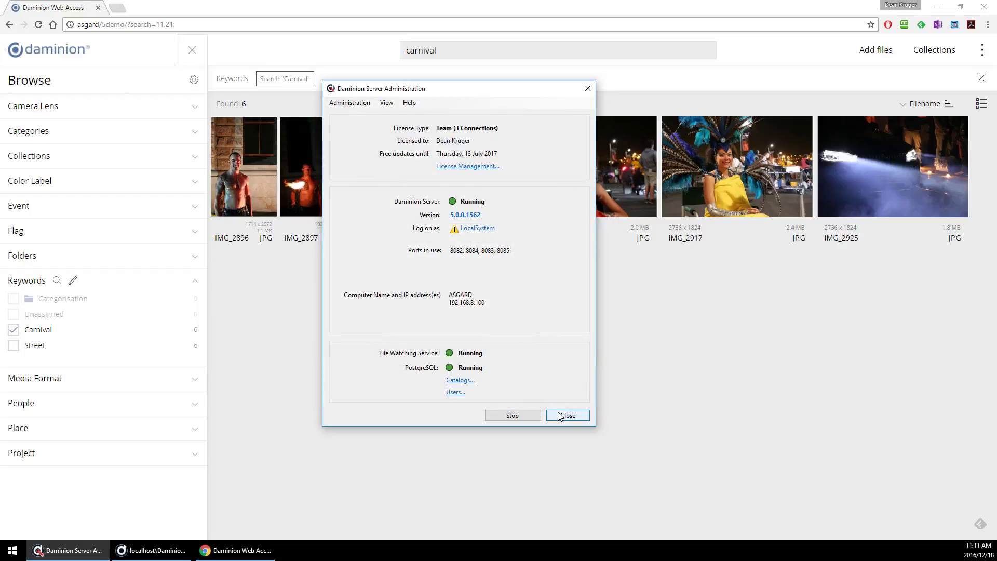
{"action": "left_click", "coordinate": [560, 416]}
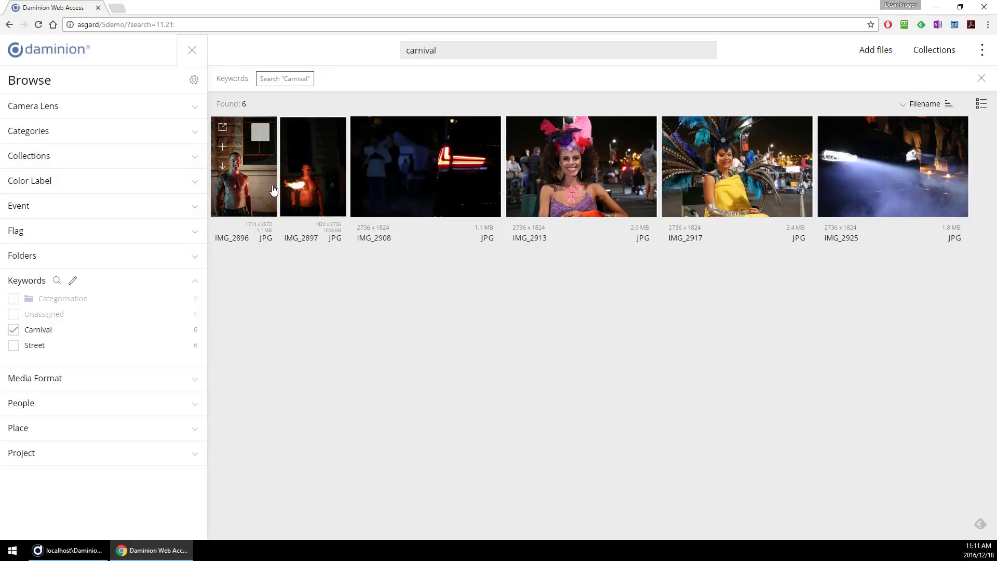
- Select the catalog's web address in the browser address bar
{"action": "mouse_move", "coordinate": [338, 160]}
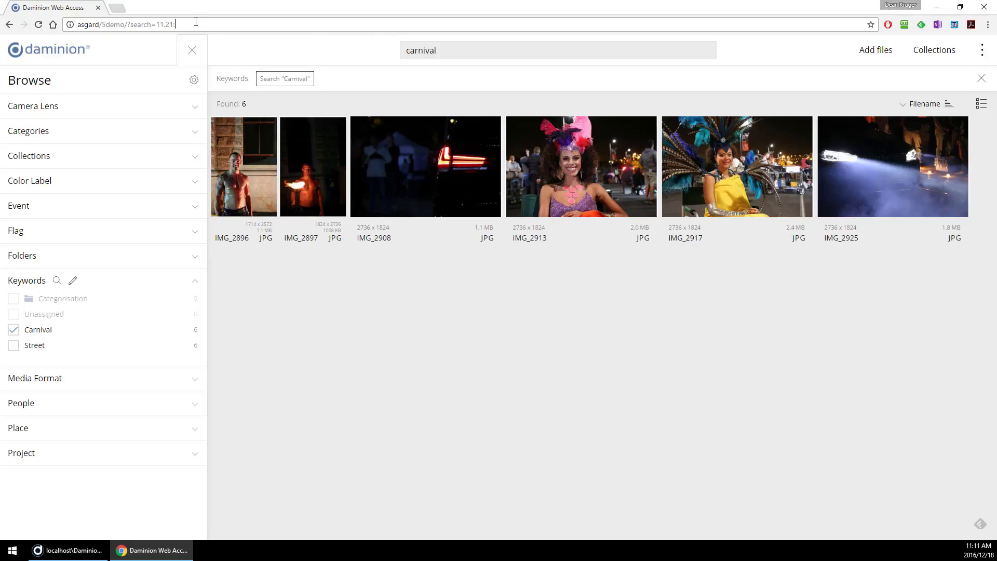
{"action": "left_click", "coordinate": [196, 21]}
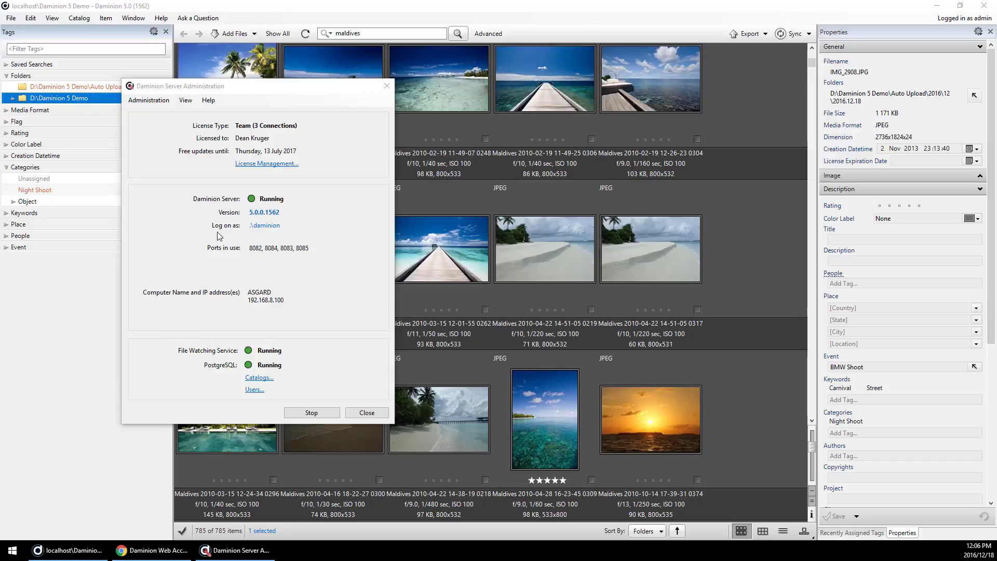
- Switch security to Active Directory user mapping, restart the server, and review the users list
{"action": "left_click", "coordinate": [159, 104]}
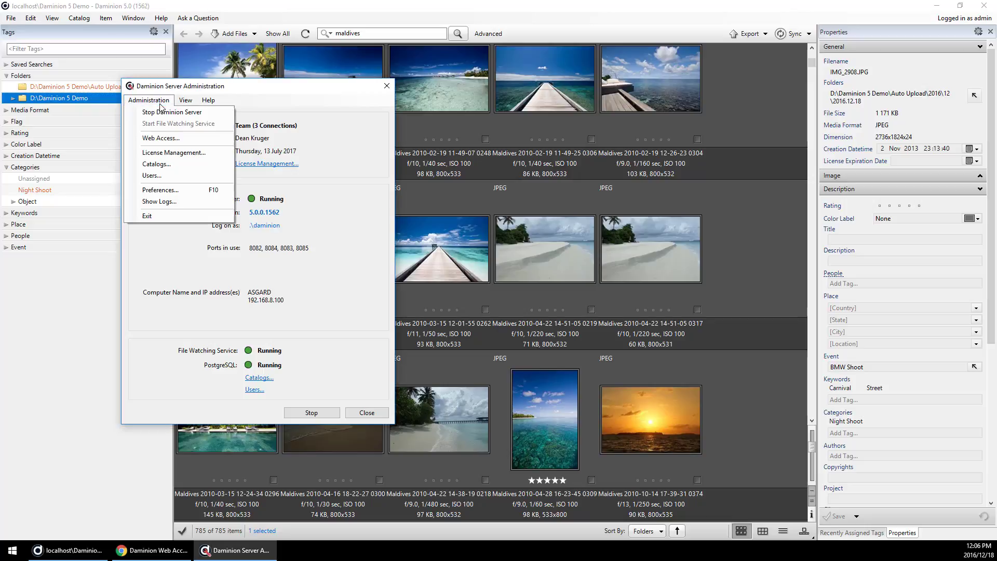
{"action": "left_click", "coordinate": [160, 190]}
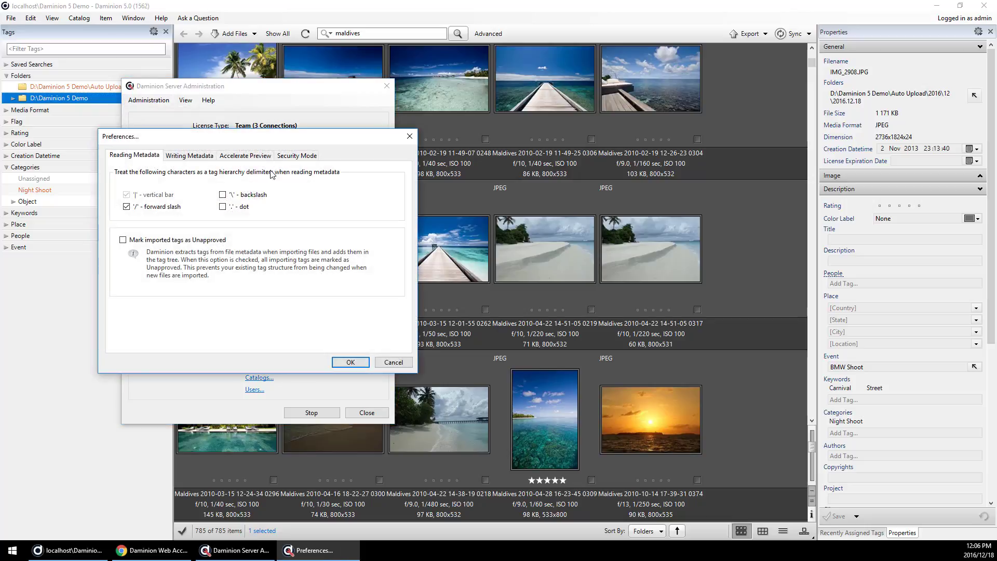
{"action": "left_click", "coordinate": [299, 158]}
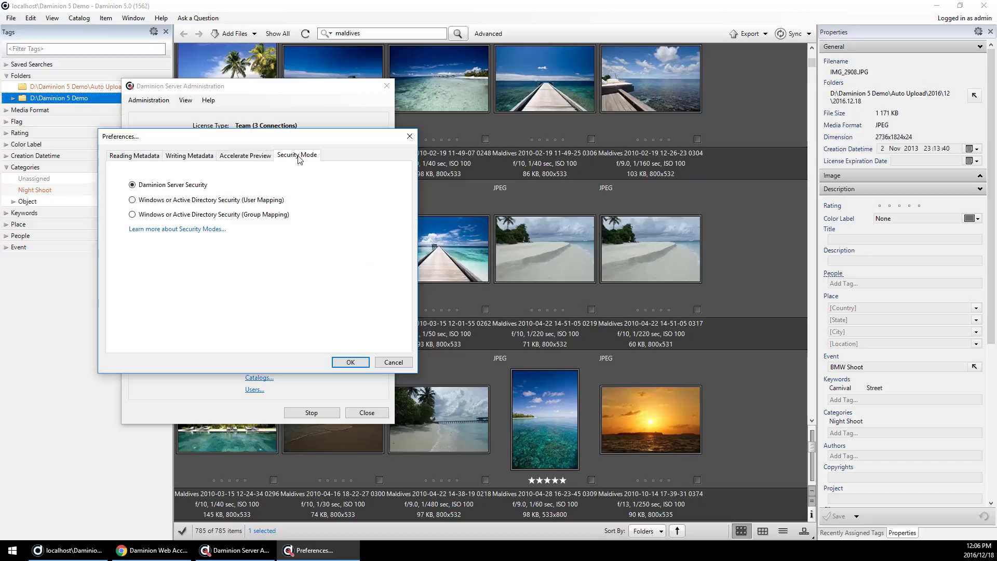
{"action": "left_click", "coordinate": [148, 203]}
{"action": "left_click", "coordinate": [348, 362]}
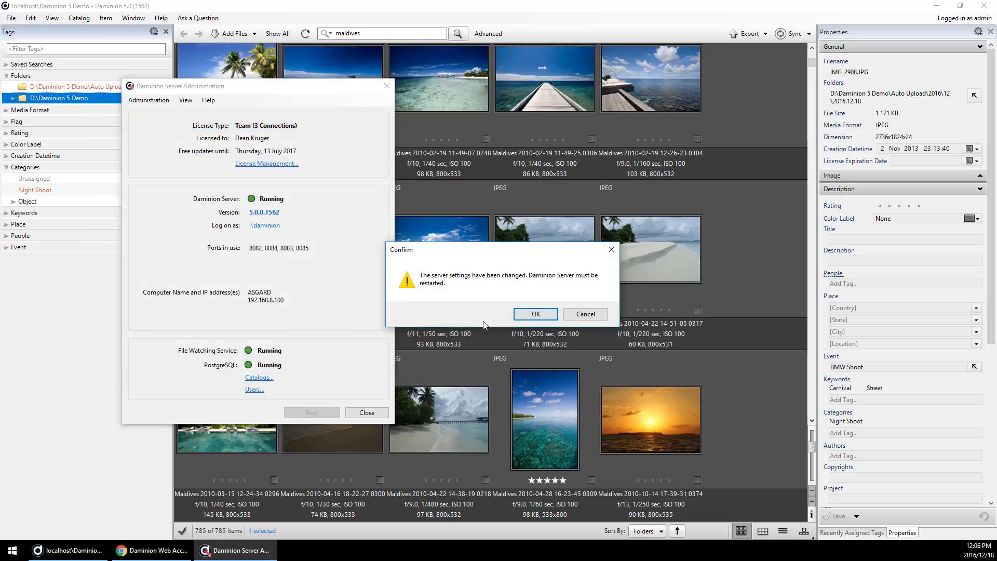
{"action": "left_click", "coordinate": [533, 316]}
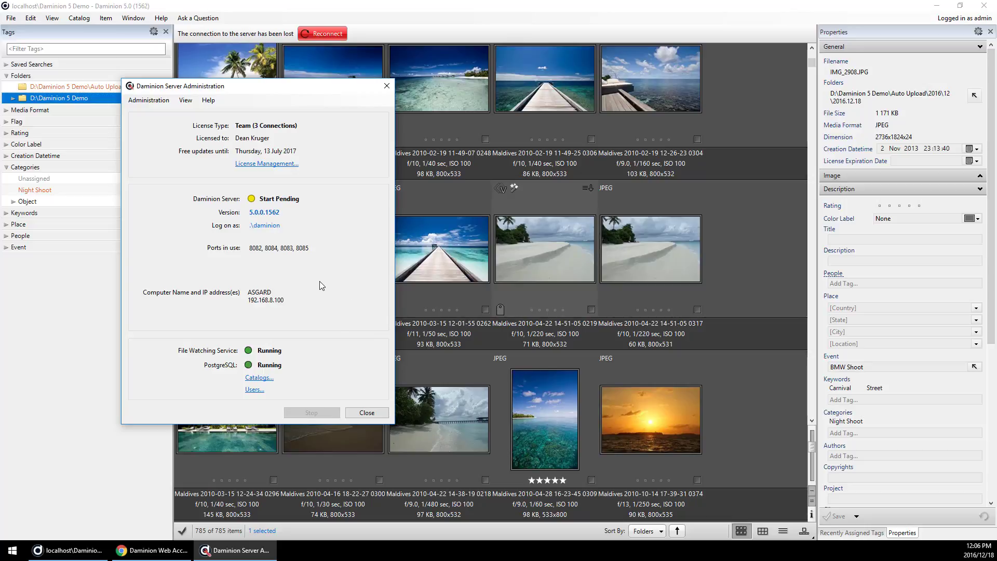
{"action": "left_click", "coordinate": [254, 390]}
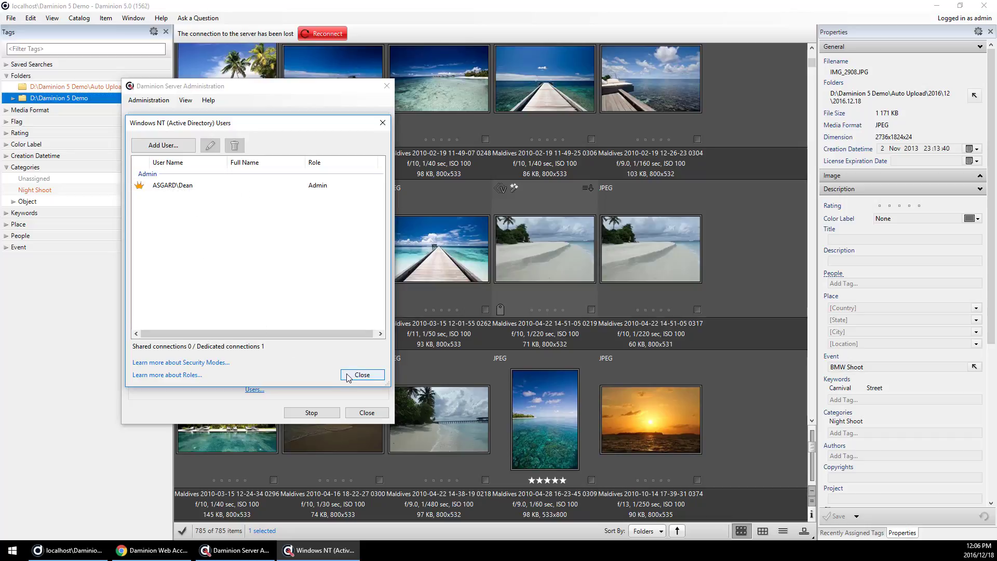
{"action": "left_click", "coordinate": [361, 374]}
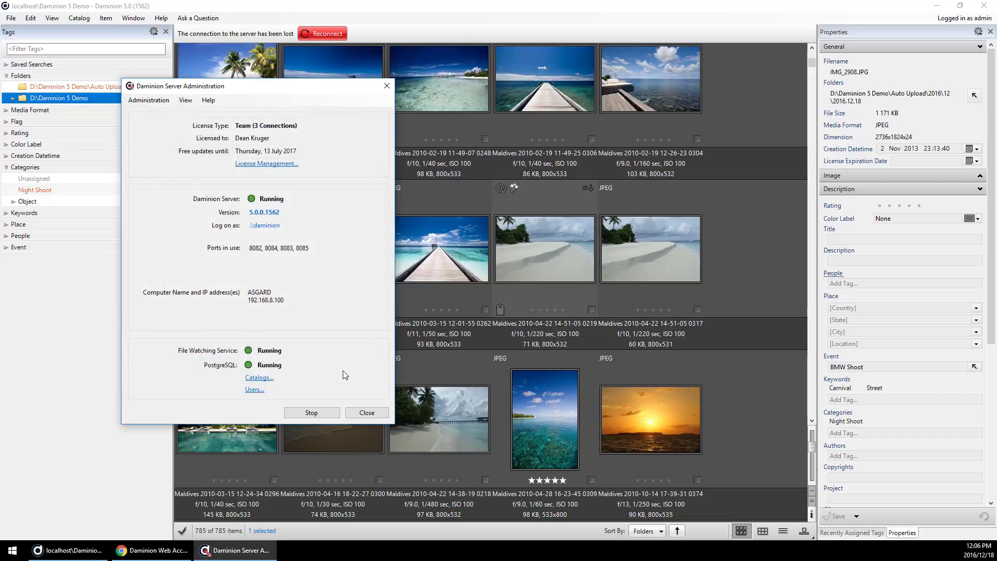
- Change the security mode to Active Directory Group Mapping and restart the server
{"action": "left_click", "coordinate": [164, 103]}
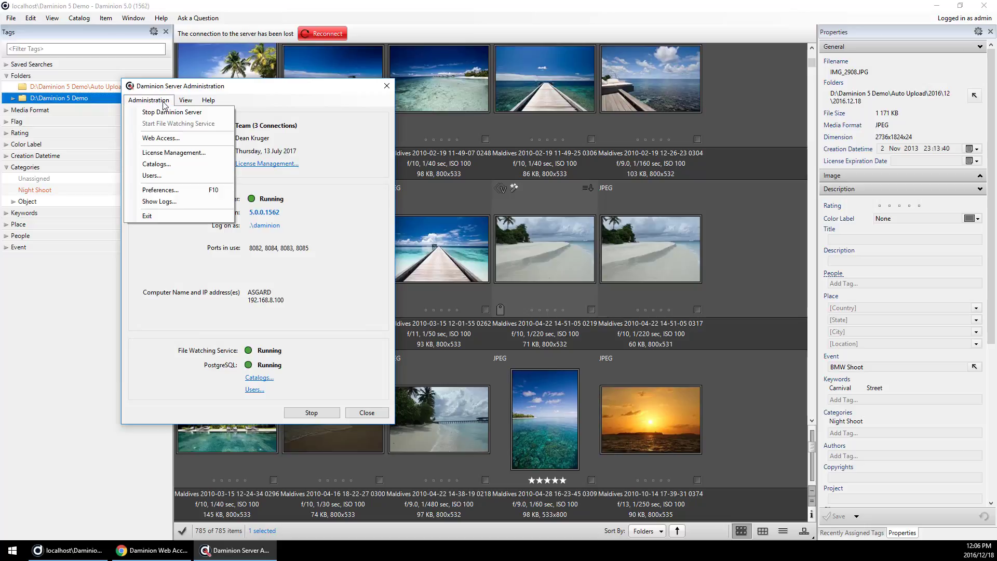
{"action": "left_click", "coordinate": [165, 196]}
{"action": "left_click", "coordinate": [296, 157]}
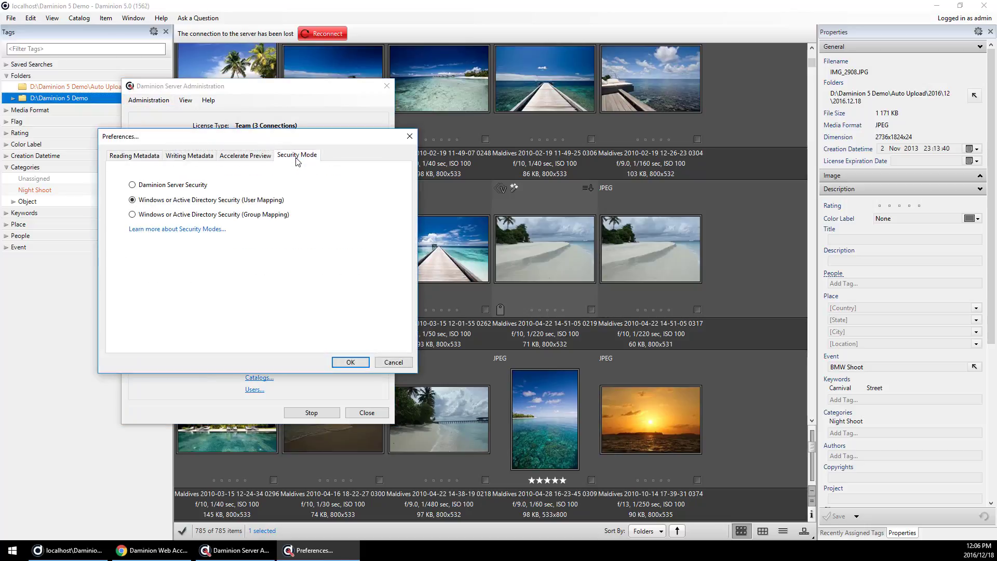
{"action": "left_click", "coordinate": [191, 215]}
{"action": "left_click", "coordinate": [352, 365]}
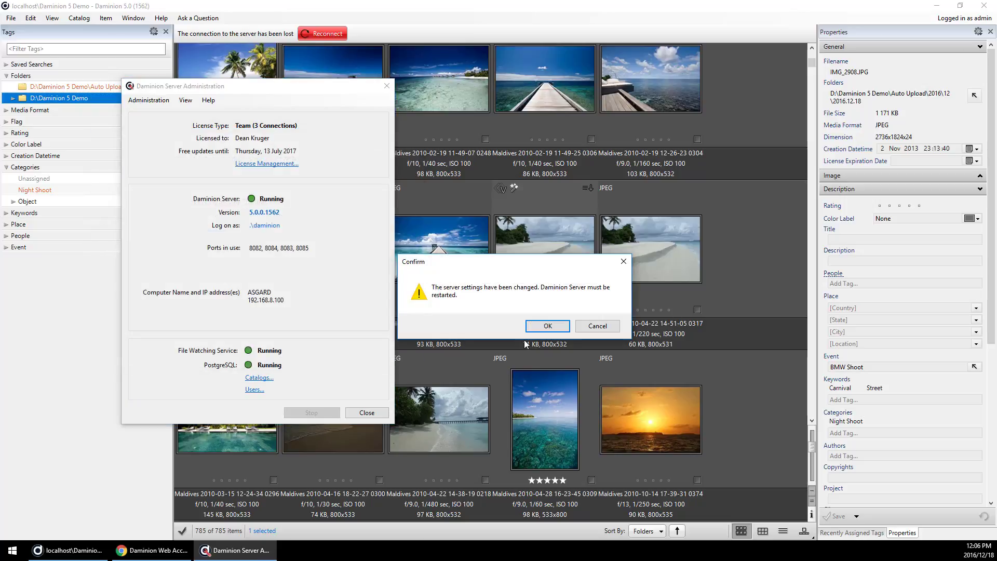
{"action": "left_click", "coordinate": [546, 325]}
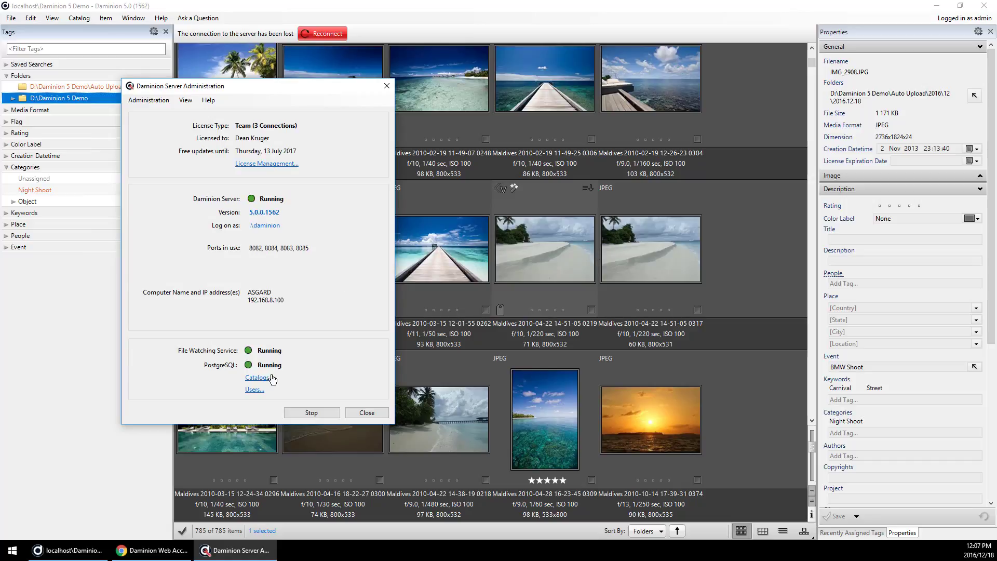
- Map the Admin role to the Administrators group on ASGARD
{"action": "left_click", "coordinate": [254, 390]}
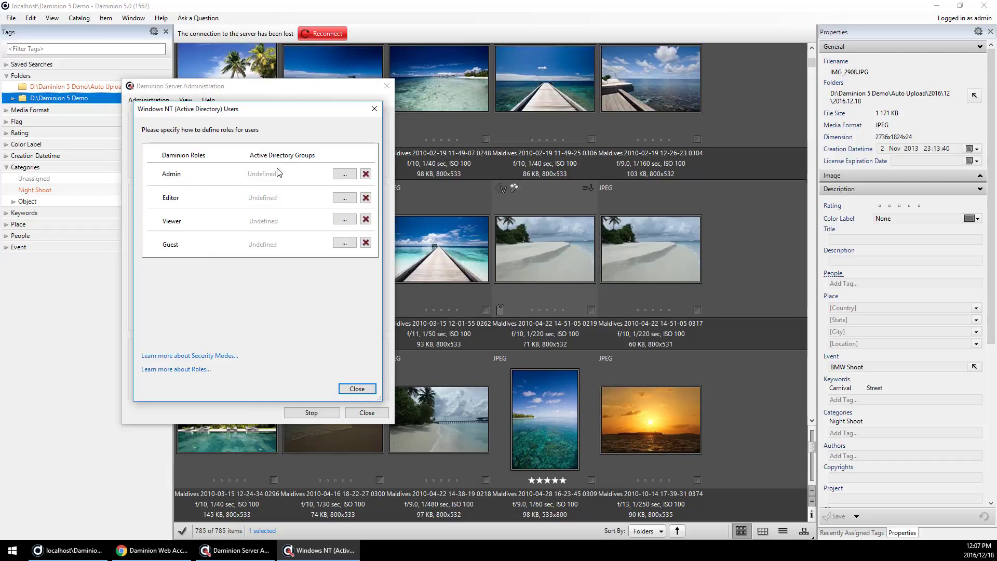
{"action": "left_click", "coordinate": [344, 174]}
{"action": "left_click", "coordinate": [172, 236]}
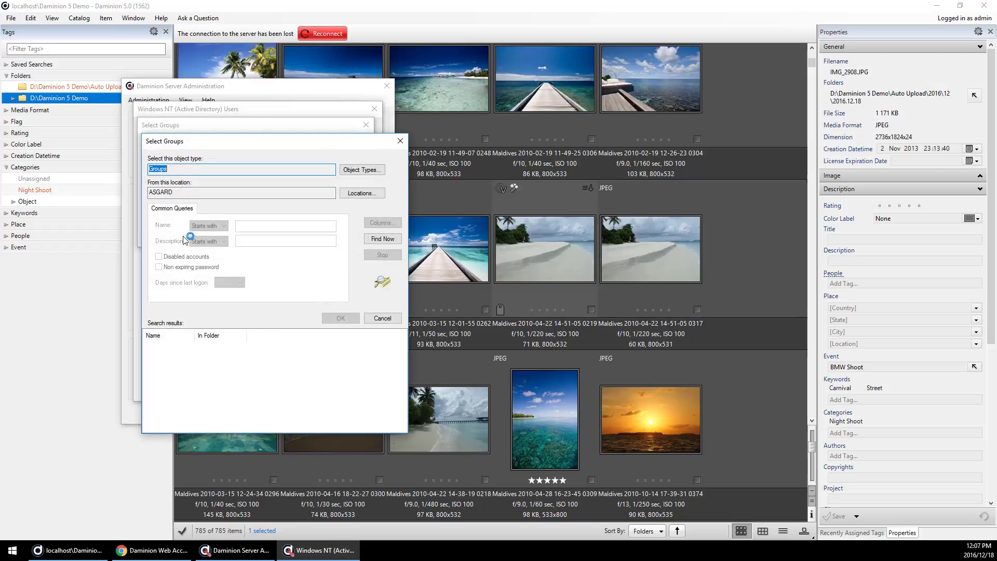
{"action": "left_click", "coordinate": [381, 240]}
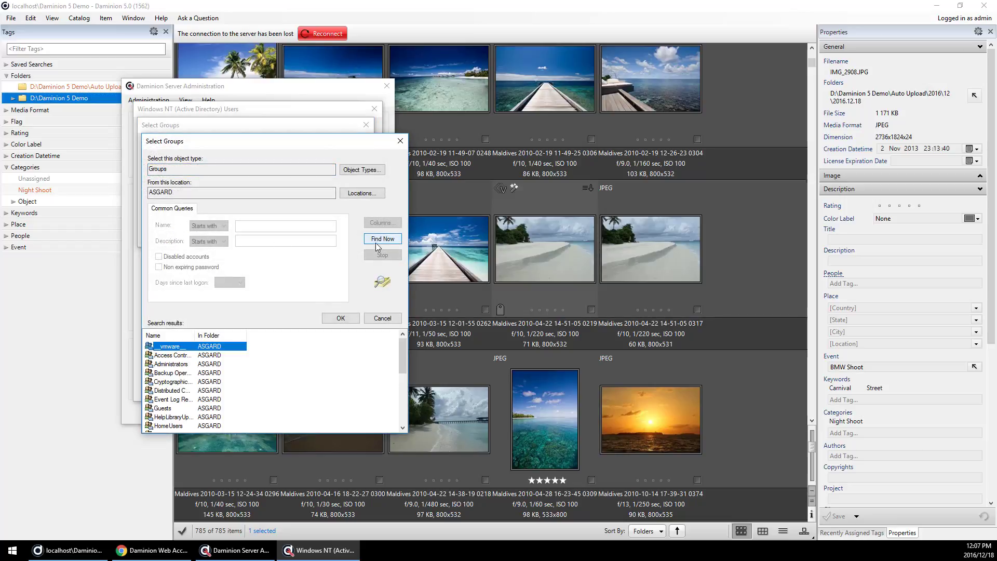
{"action": "left_click", "coordinate": [172, 365]}
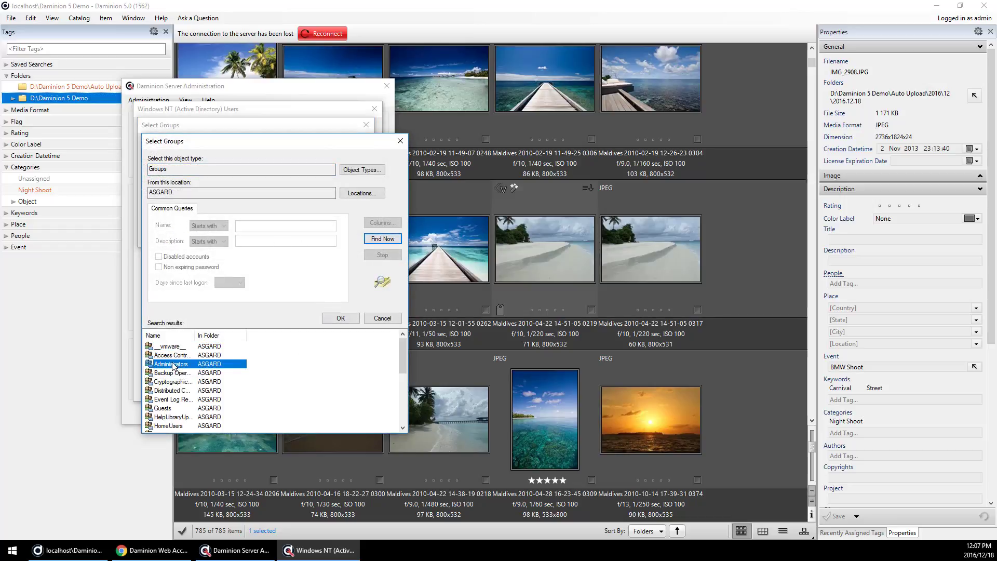
{"action": "left_click", "coordinate": [337, 318]}
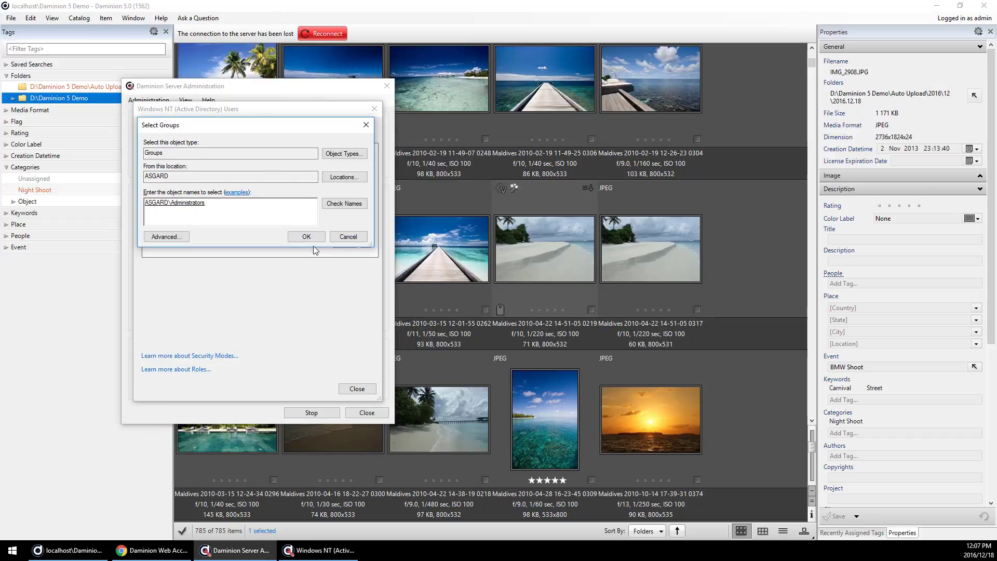
{"action": "left_click", "coordinate": [309, 238]}
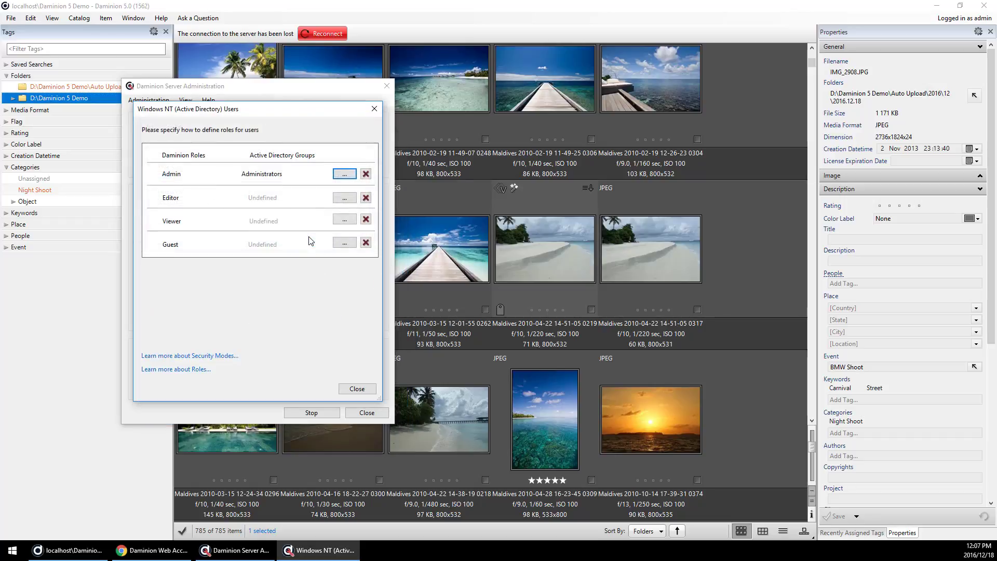
- Choose the Power Users group on ASGARD for the Editor role
{"action": "left_click", "coordinate": [343, 198]}
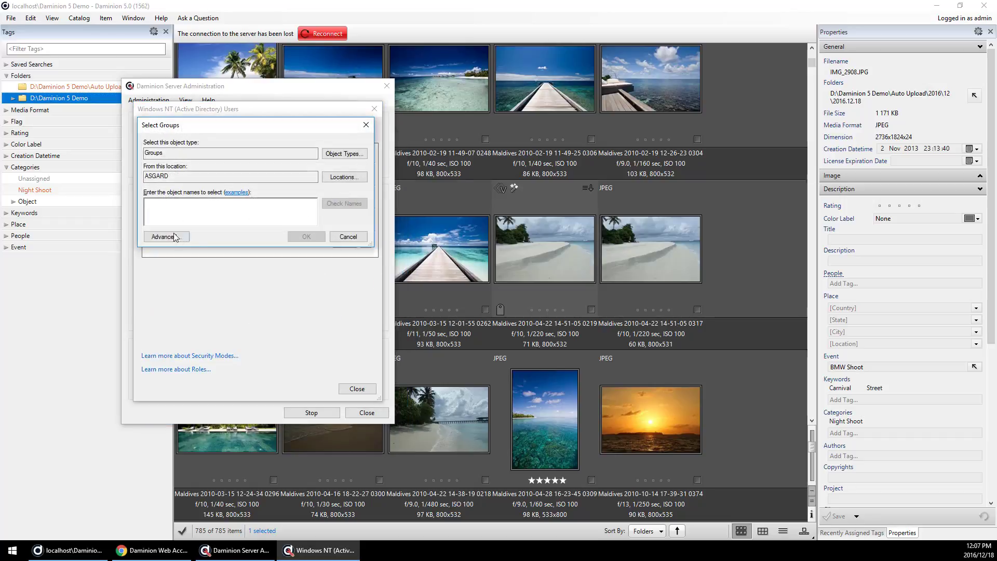
{"action": "left_click", "coordinate": [169, 237]}
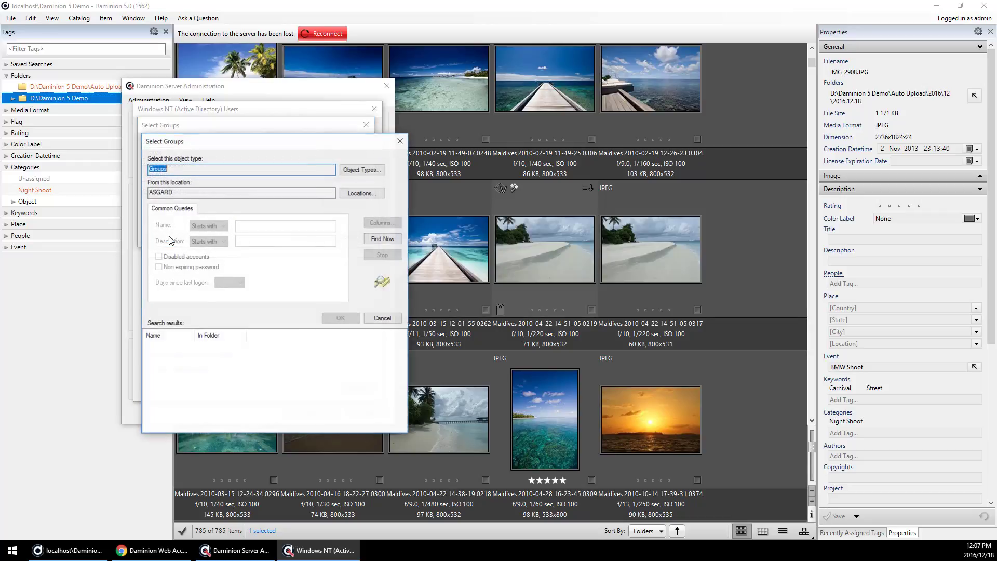
{"action": "left_click", "coordinate": [380, 238]}
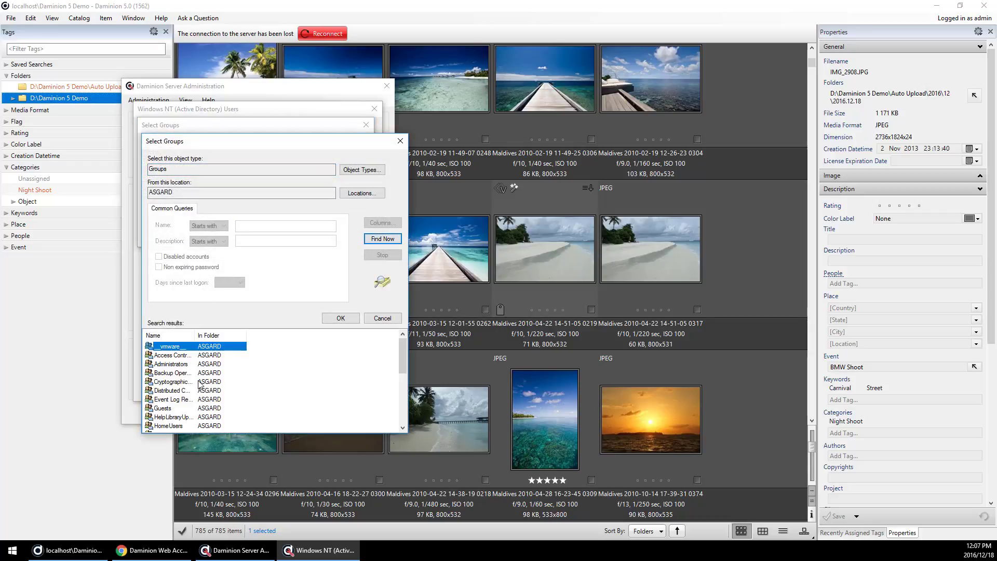
{"action": "scroll", "coordinate": [200, 384], "scroll_direction": "down", "scroll_amount": 2}
{"action": "scroll", "coordinate": [200, 384], "scroll_direction": "down", "scroll_amount": 1}
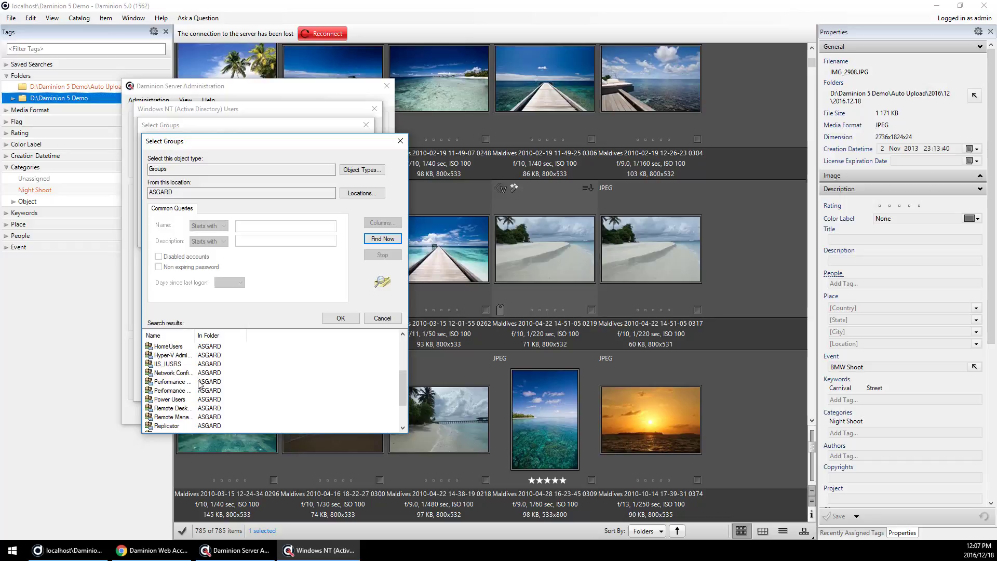
{"action": "left_click", "coordinate": [170, 399]}
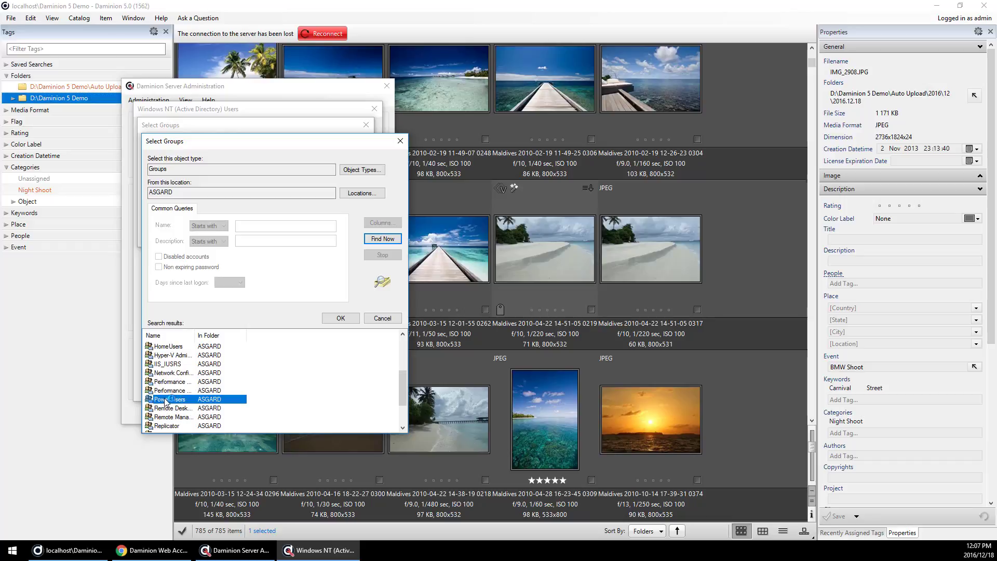
{"action": "left_click", "coordinate": [328, 318]}
- Confirm Power Users for Editor, then map the Viewer role to the Guests group
{"action": "left_click", "coordinate": [302, 237]}
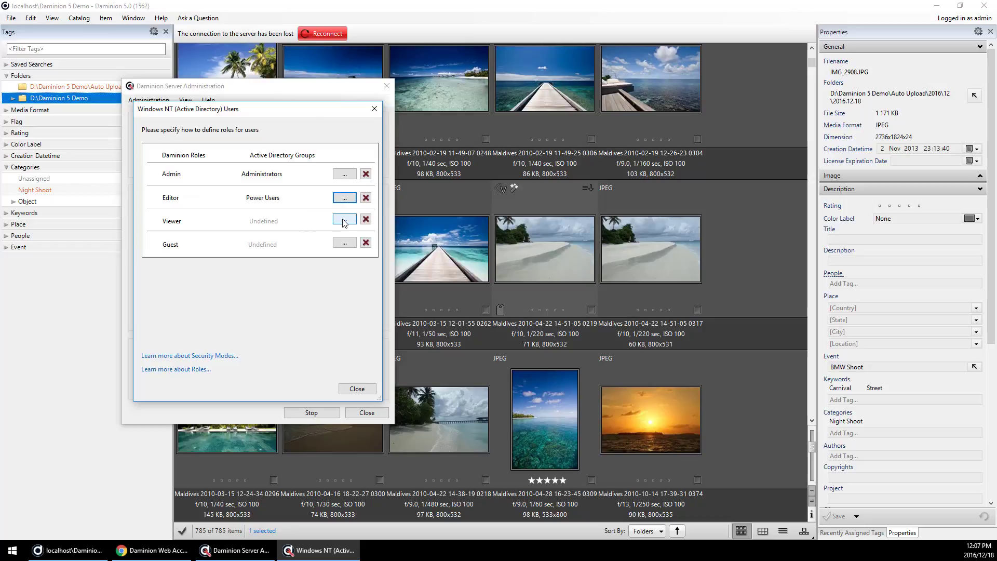
{"action": "left_click", "coordinate": [343, 221]}
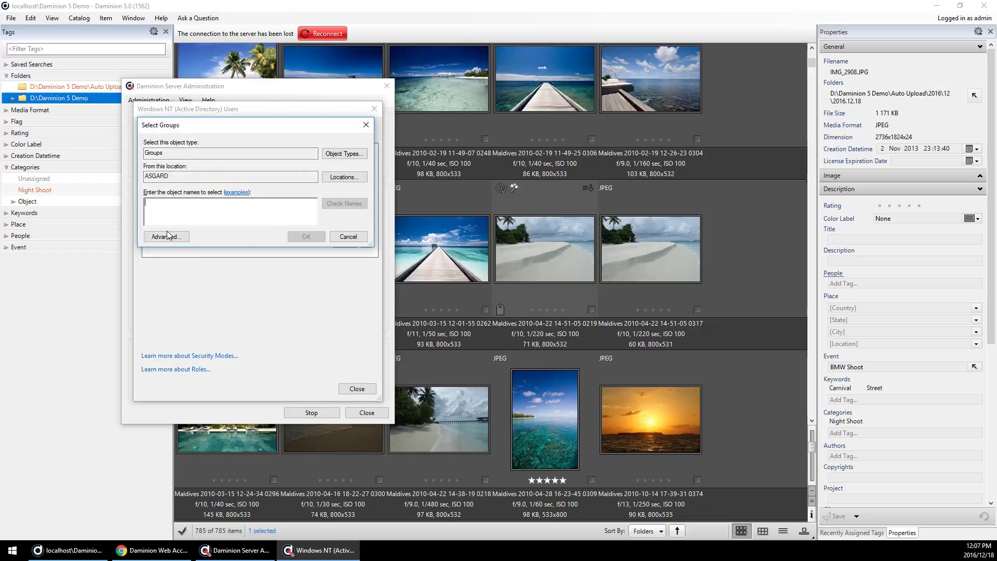
{"action": "left_click", "coordinate": [166, 236]}
{"action": "left_click", "coordinate": [382, 238]}
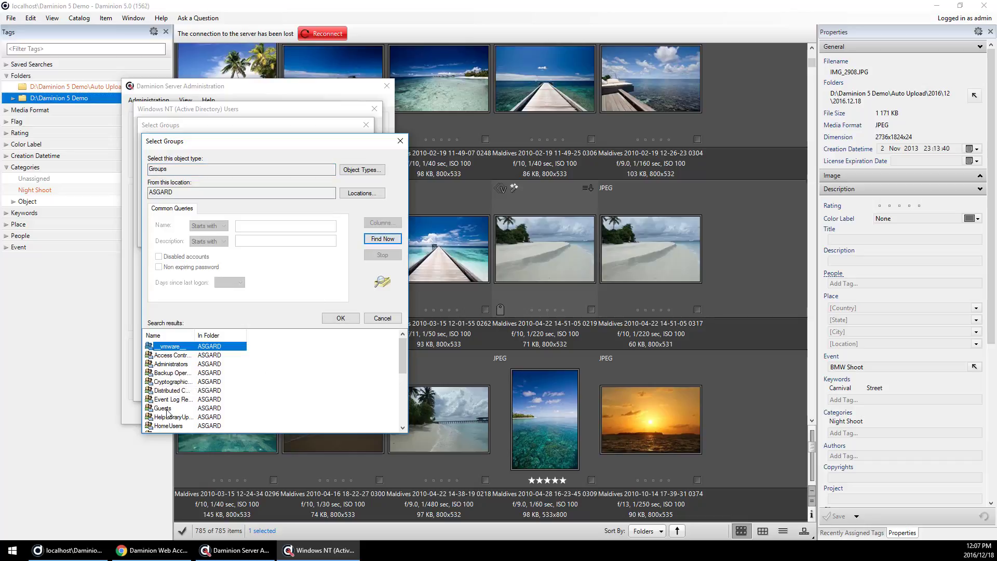
{"action": "left_click", "coordinate": [167, 408]}
{"action": "left_click", "coordinate": [338, 318]}
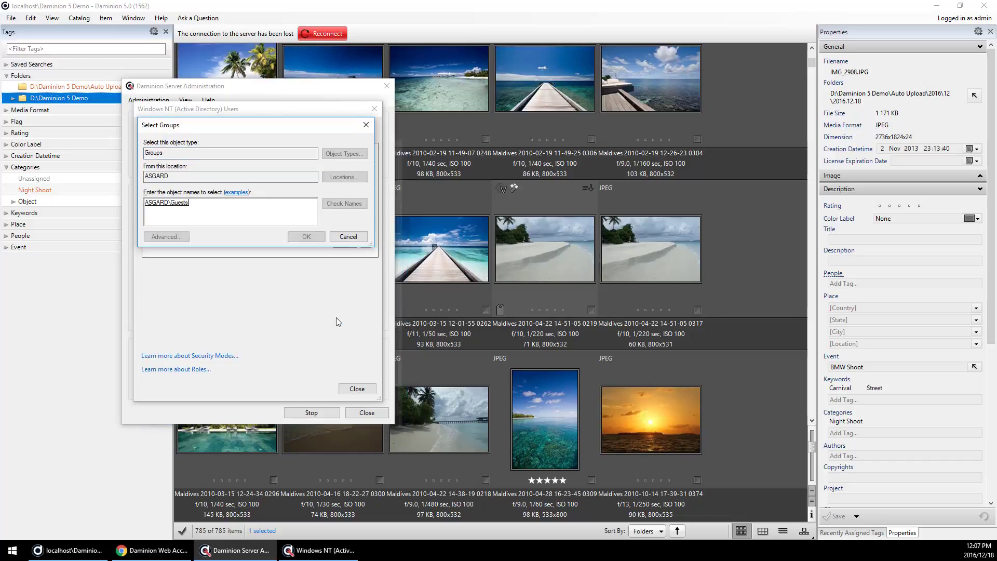
{"action": "left_click", "coordinate": [306, 234]}
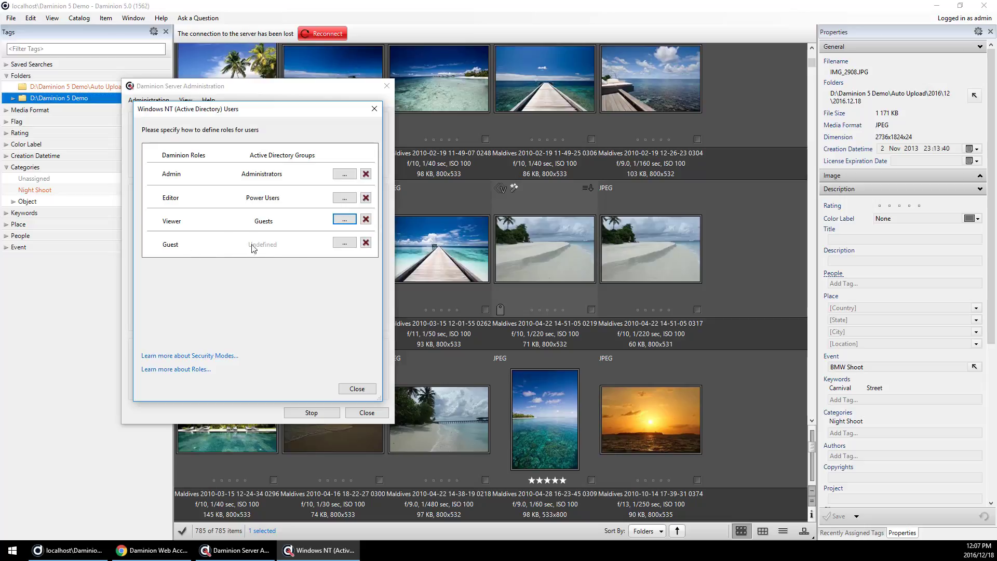
- Map the Guest role to the Guests group too and close the role mapping
{"action": "left_click", "coordinate": [345, 243]}
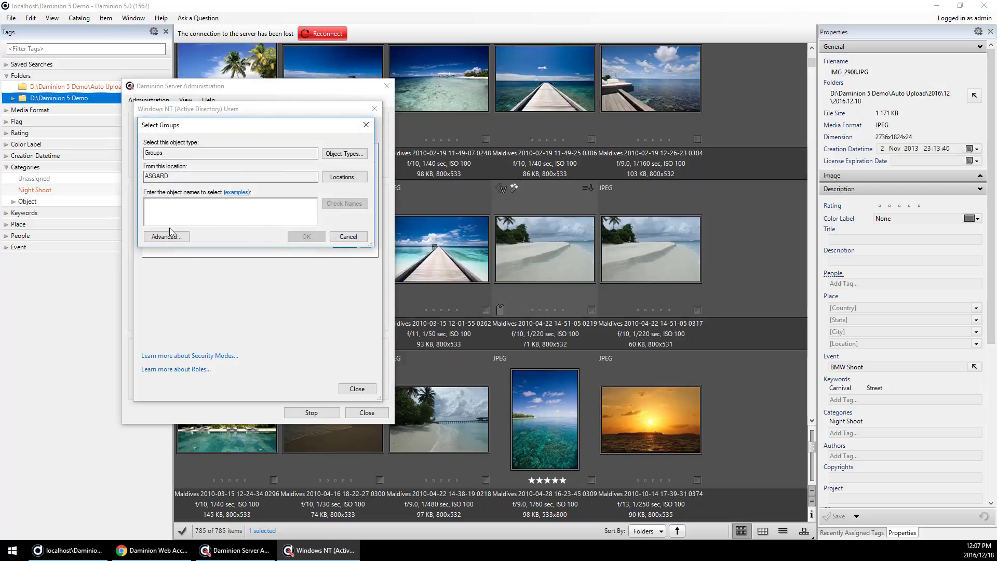
{"action": "left_click", "coordinate": [166, 236]}
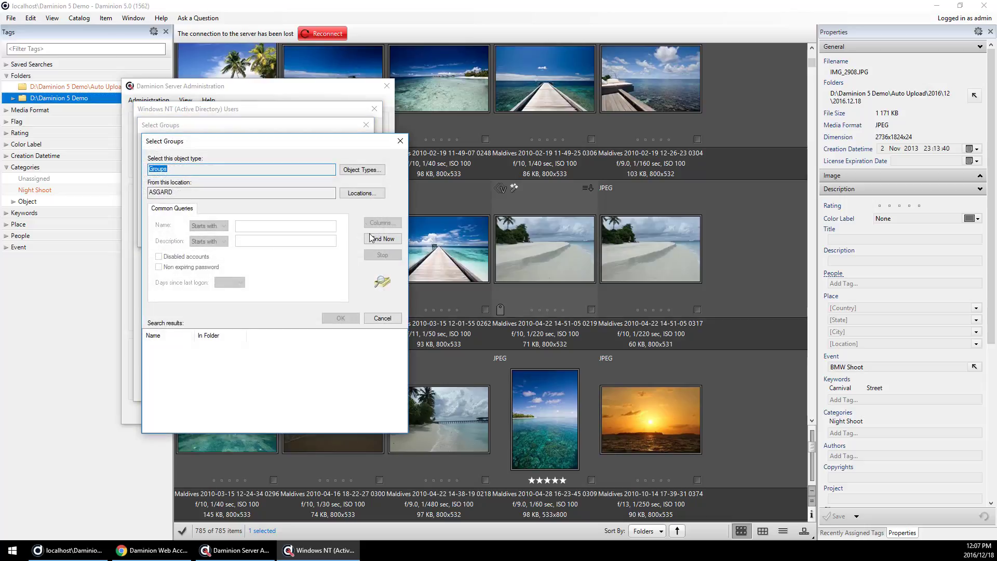
{"action": "left_click", "coordinate": [382, 238]}
{"action": "left_click", "coordinate": [164, 409]}
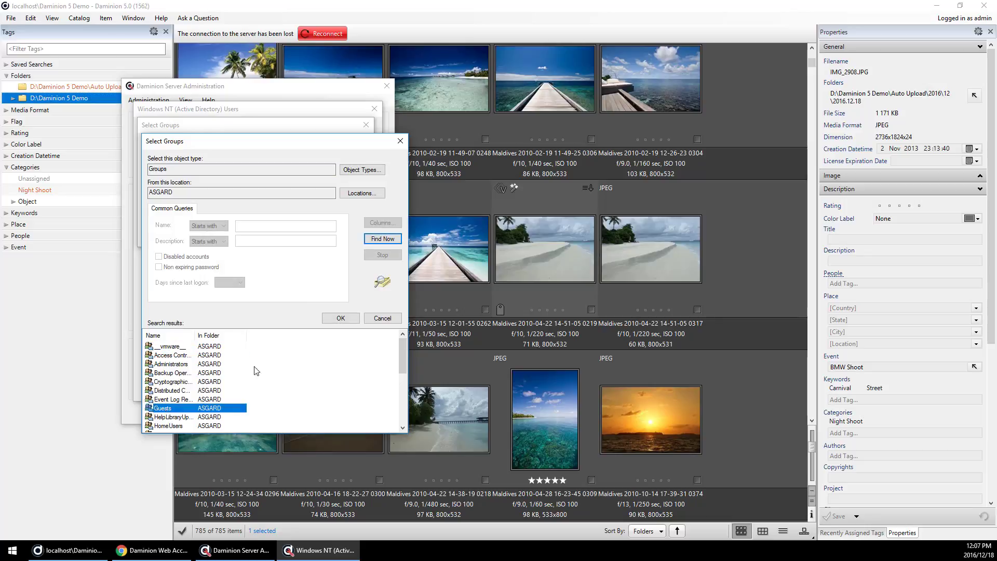
{"action": "left_click", "coordinate": [340, 318]}
{"action": "left_click", "coordinate": [301, 237]}
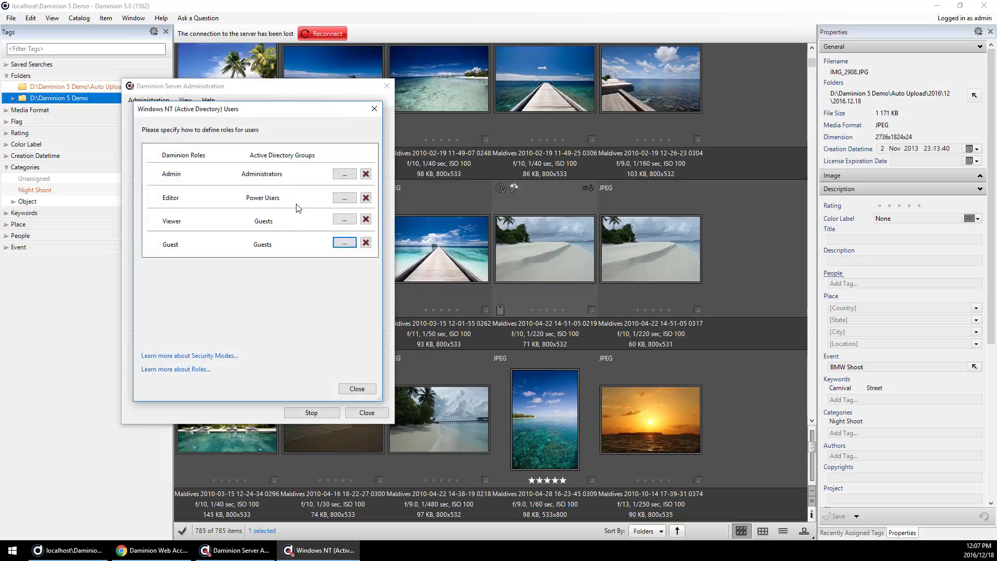
{"action": "left_click", "coordinate": [346, 389]}
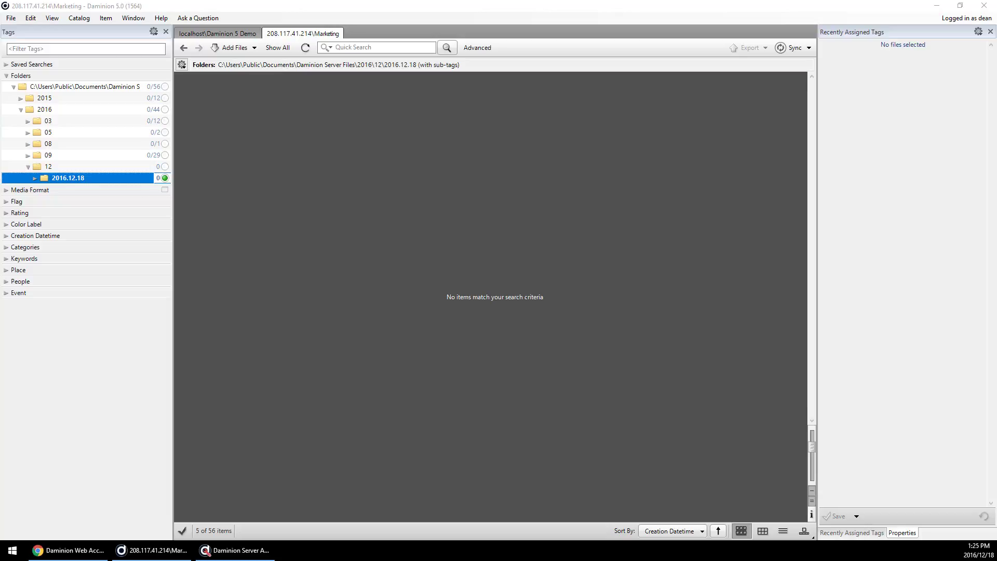
- Open the Daminion 5 Demo catalog's settings from Administration > Catalogs
{"action": "left_click", "coordinate": [236, 551]}
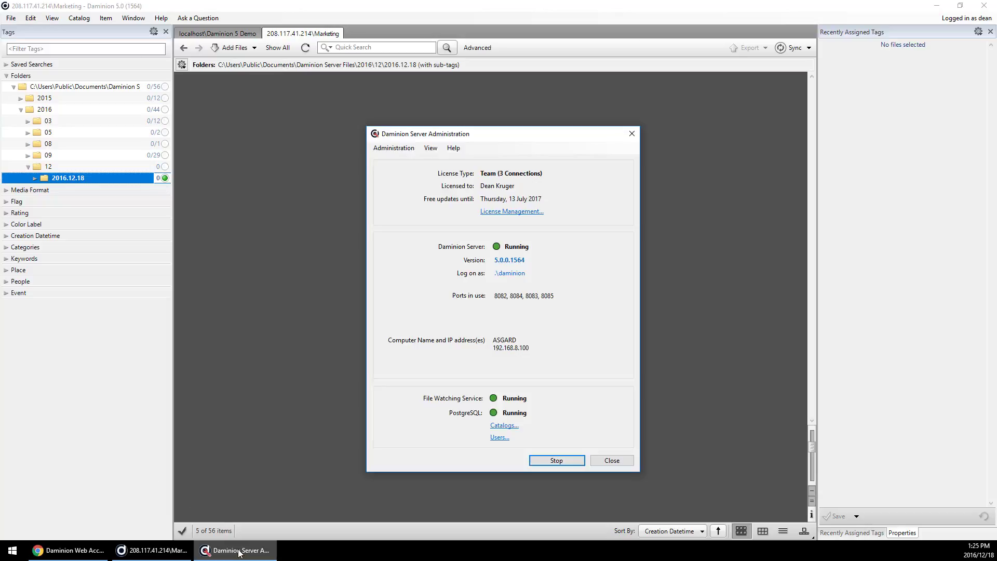
{"action": "left_click", "coordinate": [393, 151]}
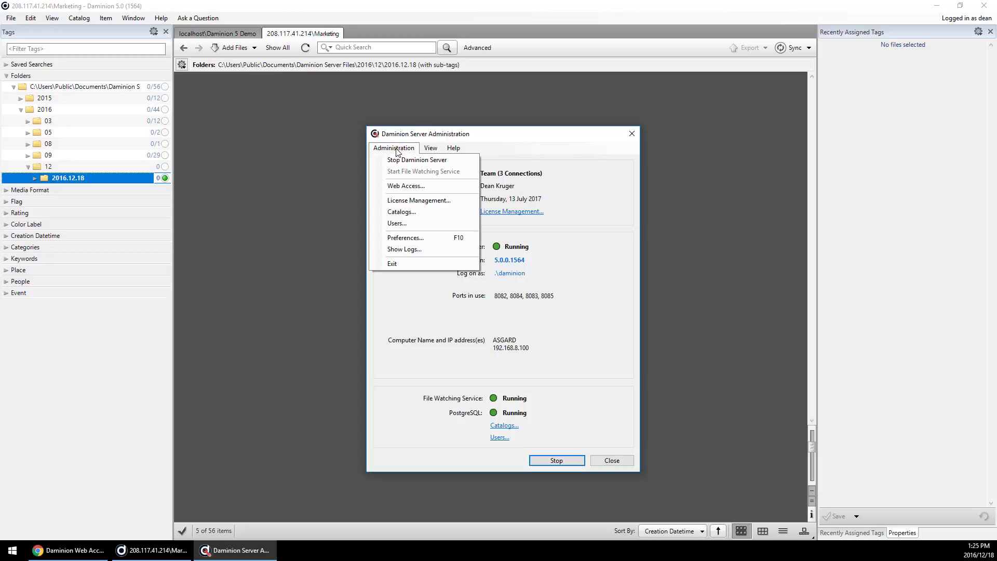
{"action": "left_click", "coordinate": [403, 212]}
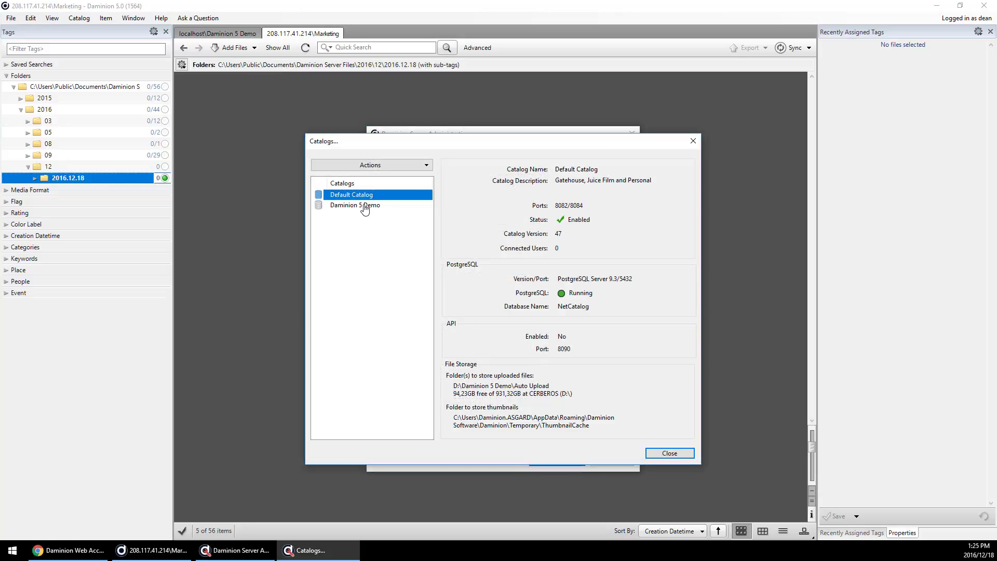
{"action": "left_click", "coordinate": [365, 207]}
{"action": "double_click", "coordinate": [365, 207]}
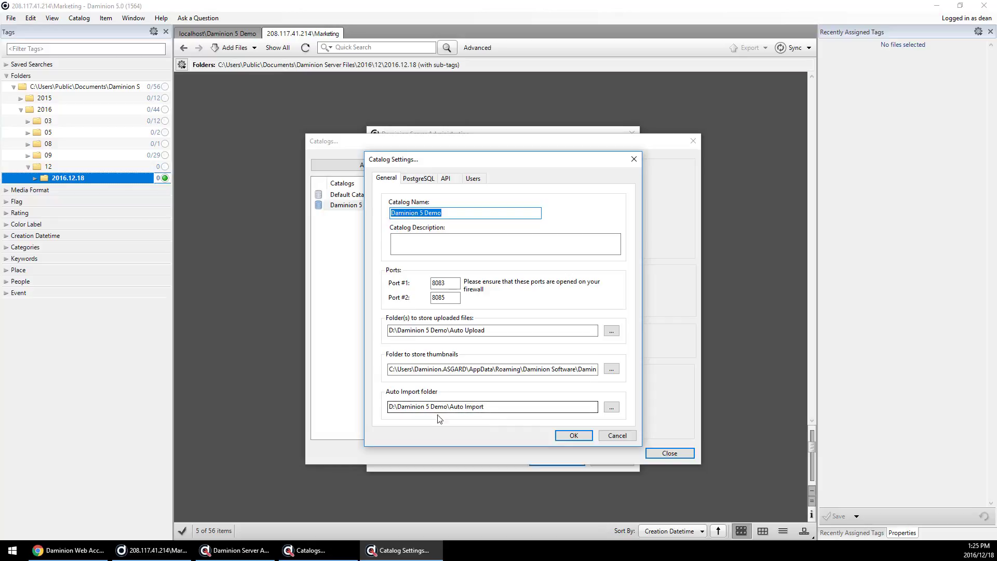
- Check its Auto Import folder, close both dialogs unchanged, and select folder 2016.12.18
{"action": "left_click", "coordinate": [397, 410]}
{"action": "left_click", "coordinate": [611, 438]}
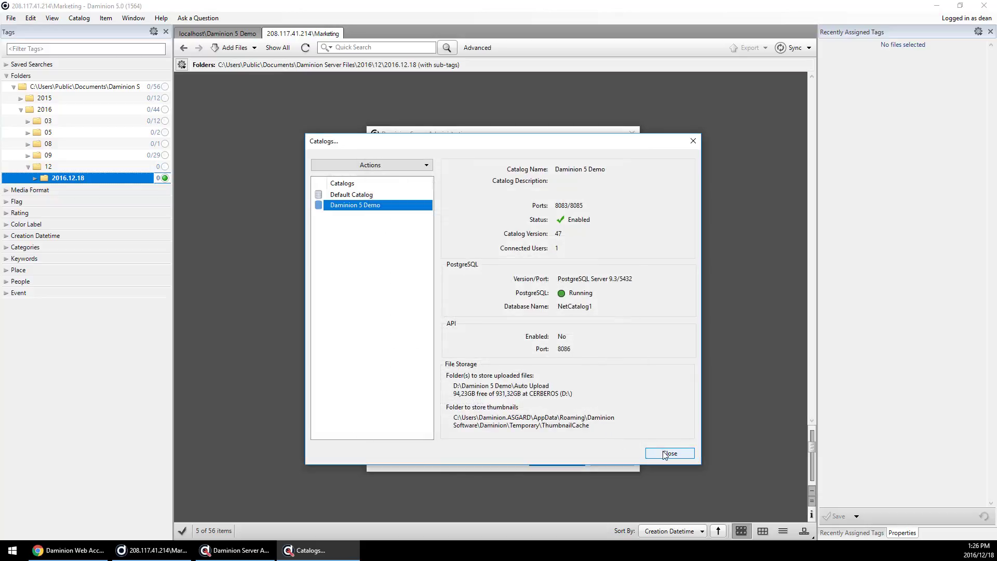
{"action": "left_click", "coordinate": [665, 453]}
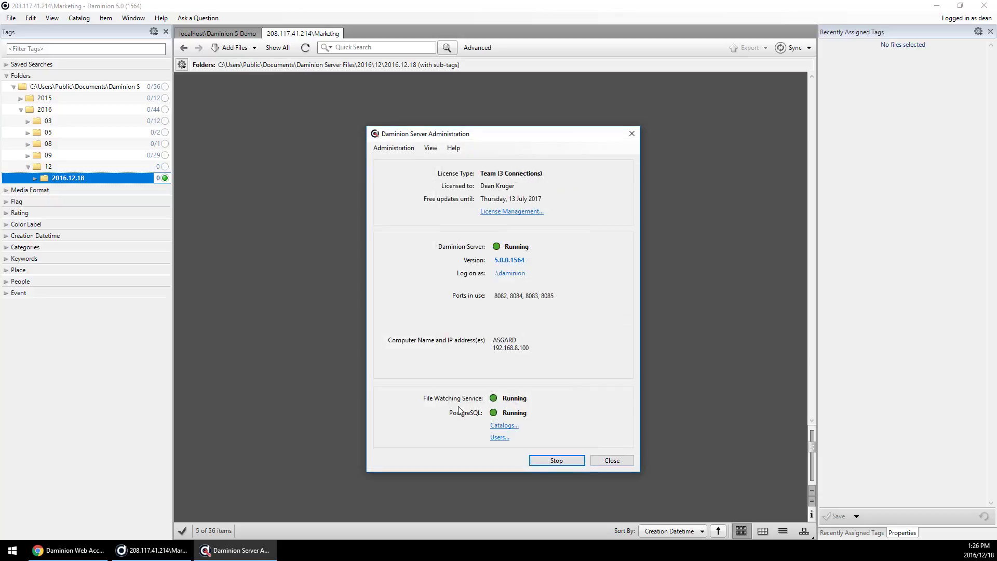
{"action": "left_click", "coordinate": [74, 179]}
- Use Upload Here on folder 2016.12.18 to add and import three stadium photos
{"action": "right_click", "coordinate": [74, 179]}
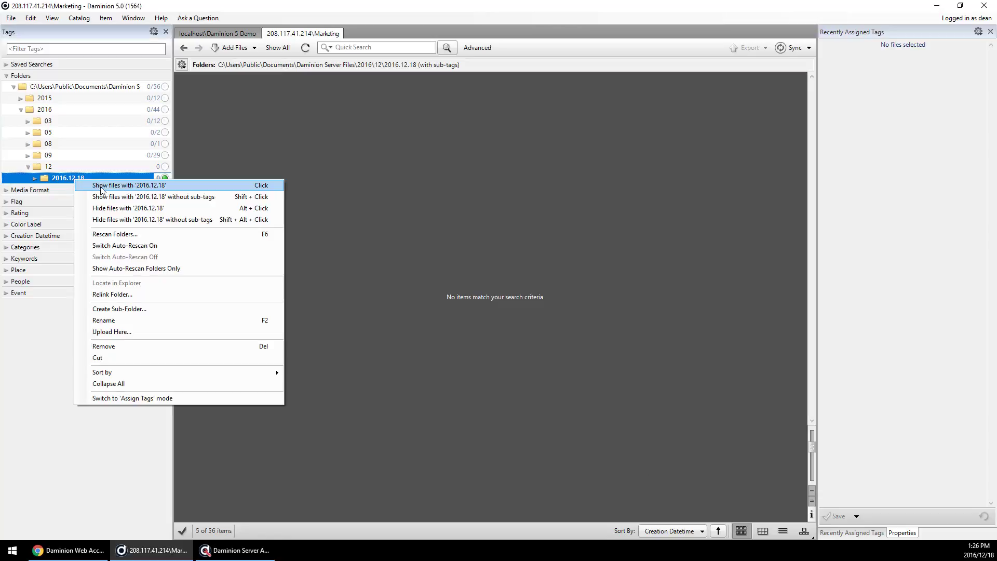
{"action": "left_click", "coordinate": [130, 332]}
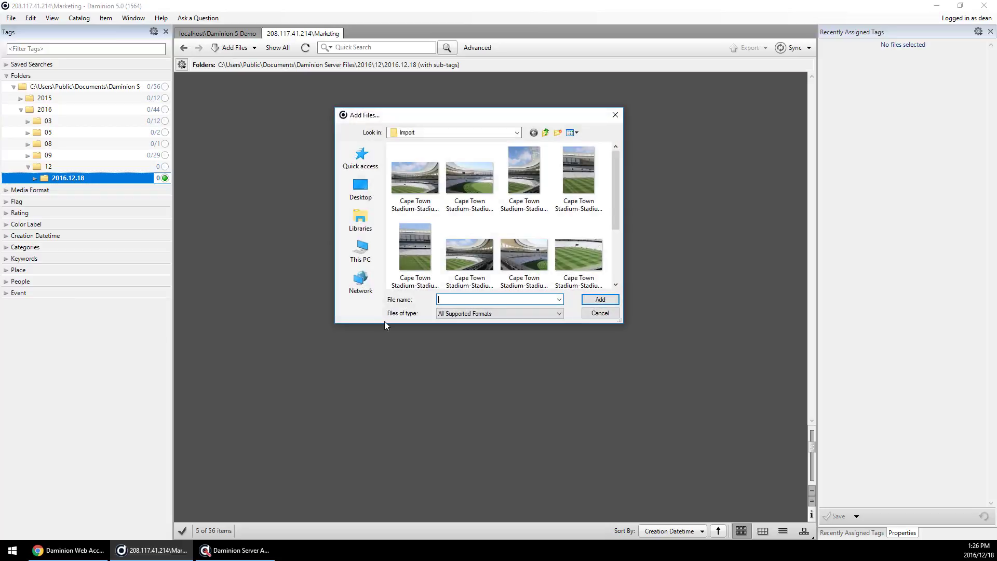
{"action": "left_click", "coordinate": [415, 178]}
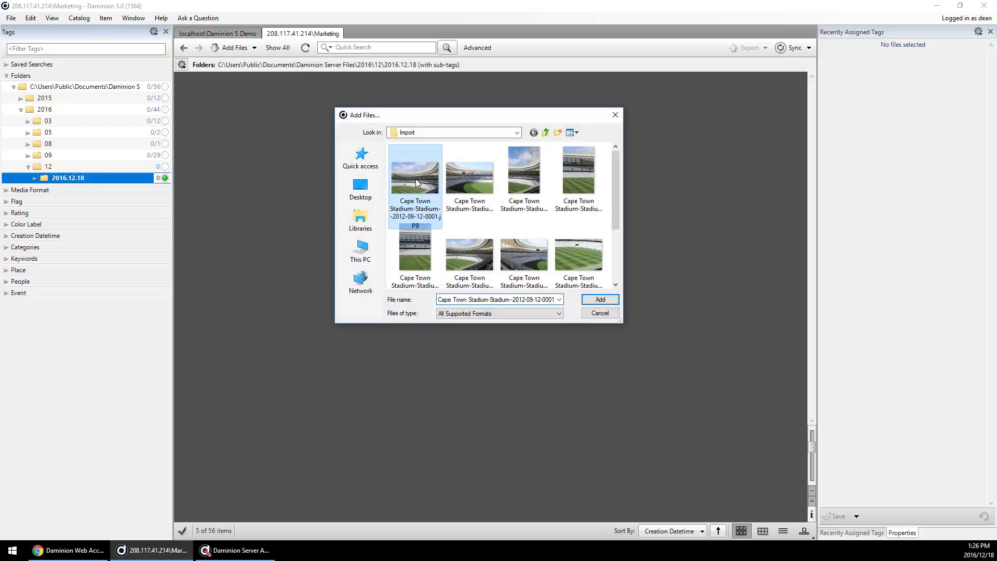
{"action": "left_click", "coordinate": [516, 182], "text": "shift"}
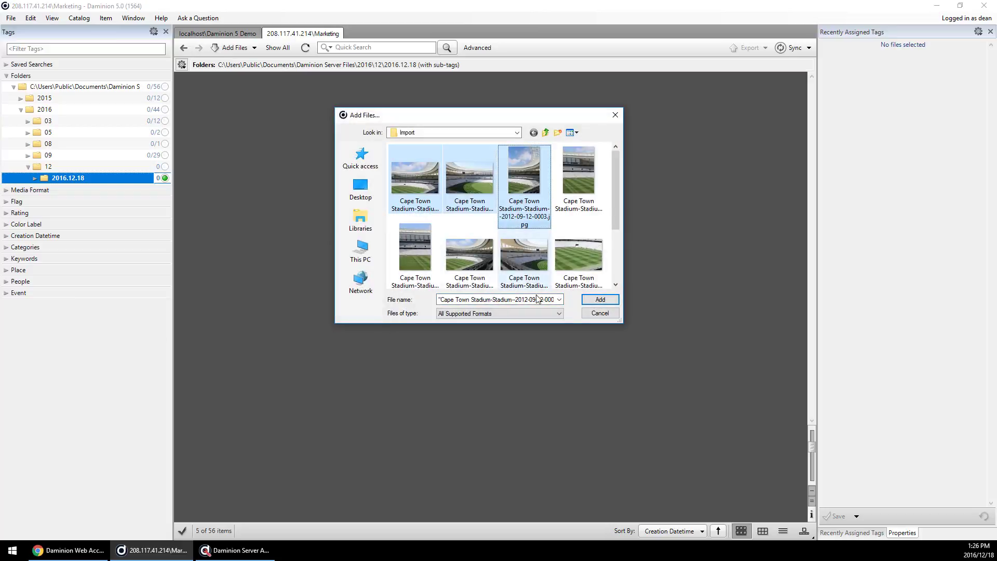
{"action": "left_click", "coordinate": [600, 300]}
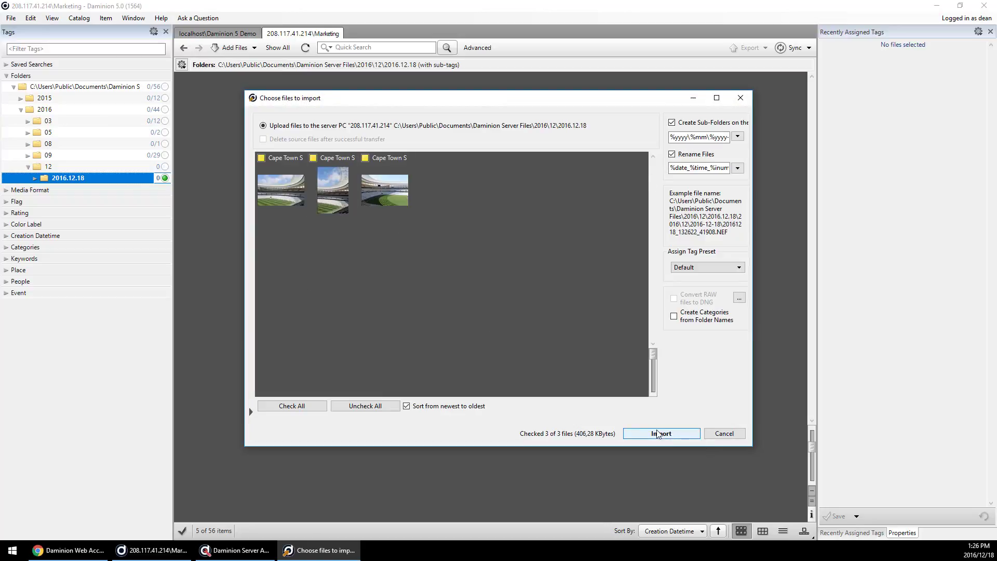
{"action": "left_click", "coordinate": [656, 434]}
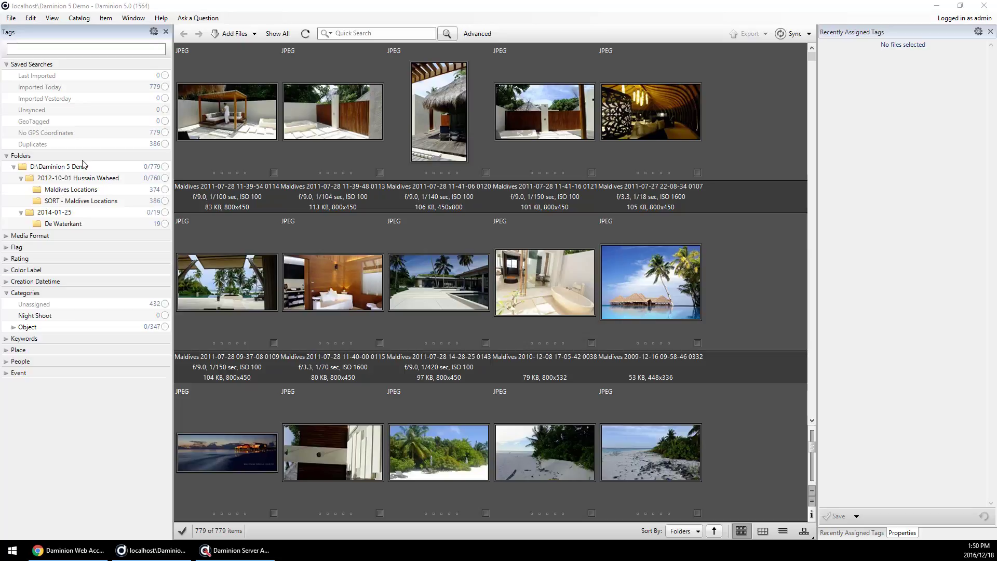
{"action": "left_click", "coordinate": [86, 22]}
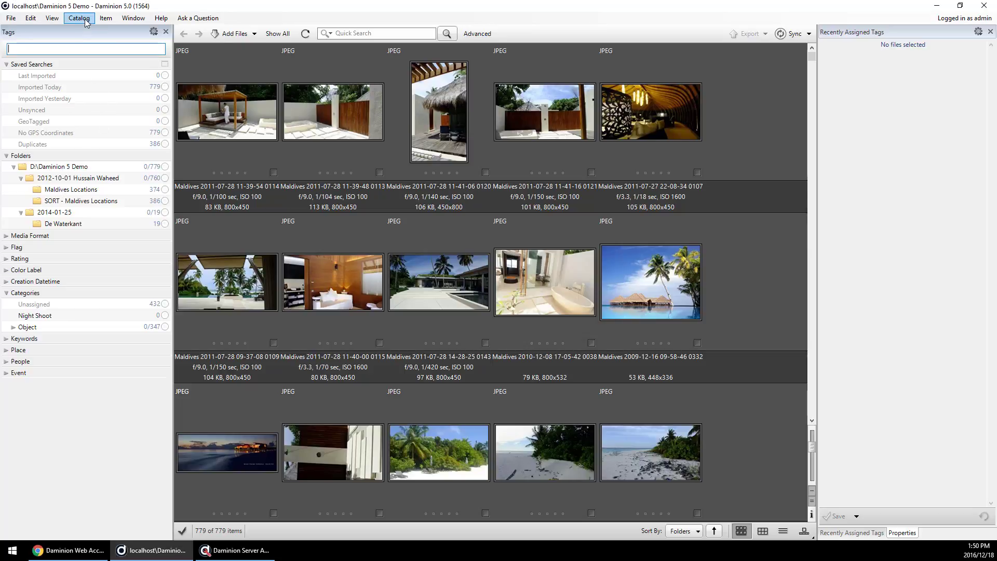
{"action": "left_click", "coordinate": [86, 22]}
{"action": "left_click", "coordinate": [92, 281]}
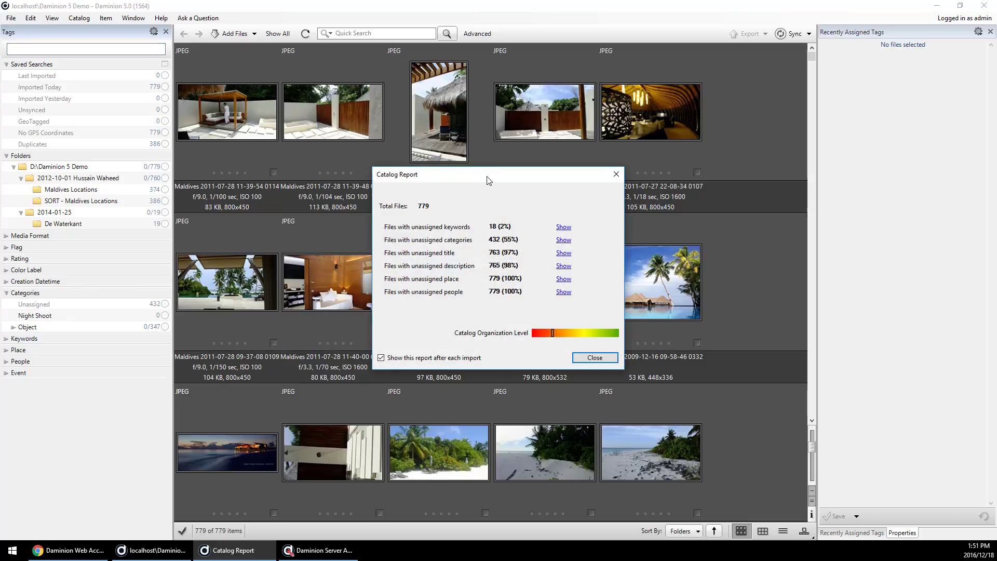
{"action": "left_click_drag", "start_coordinate": [488, 180], "coordinate": [415, 152]}
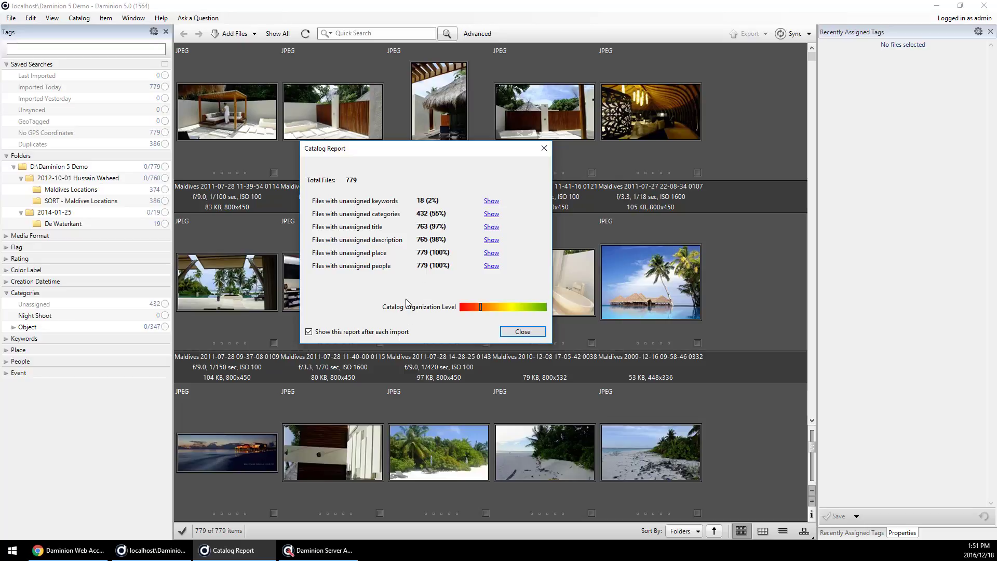
{"action": "left_click", "coordinate": [523, 331]}
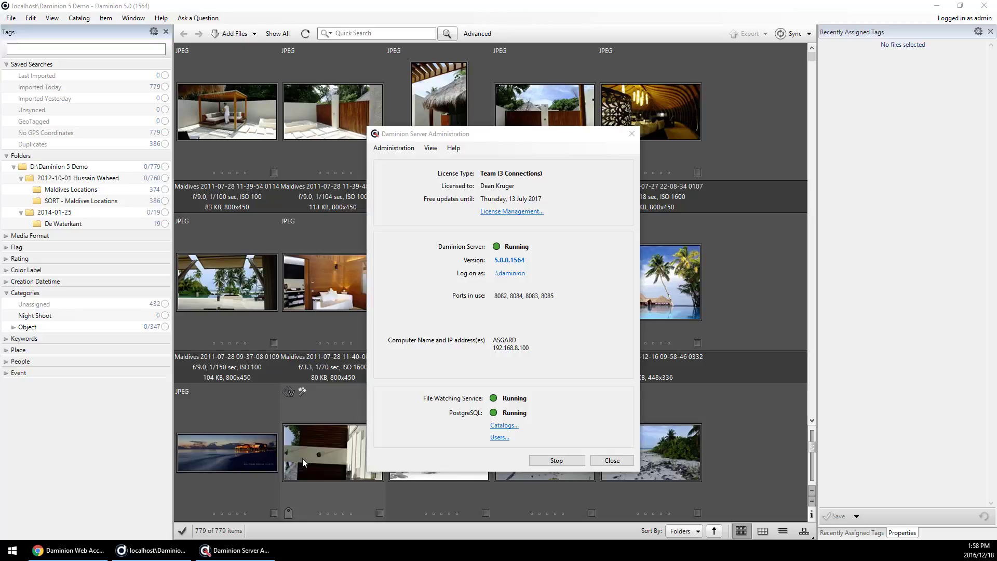
- Inspect the Users tab of the Default Catalog's settings, then cancel without changes
{"action": "left_click", "coordinate": [502, 428]}
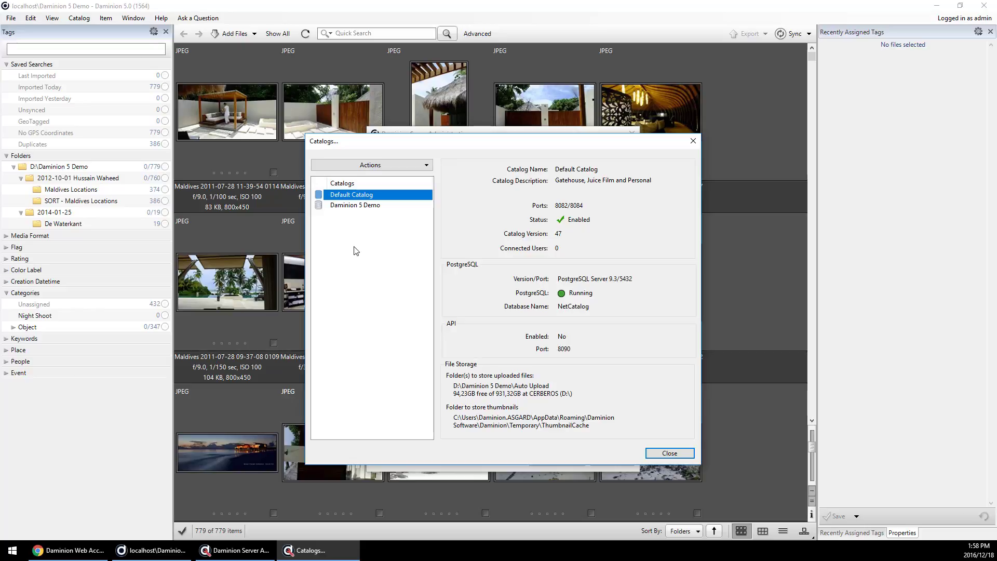
{"action": "double_click", "coordinate": [366, 200]}
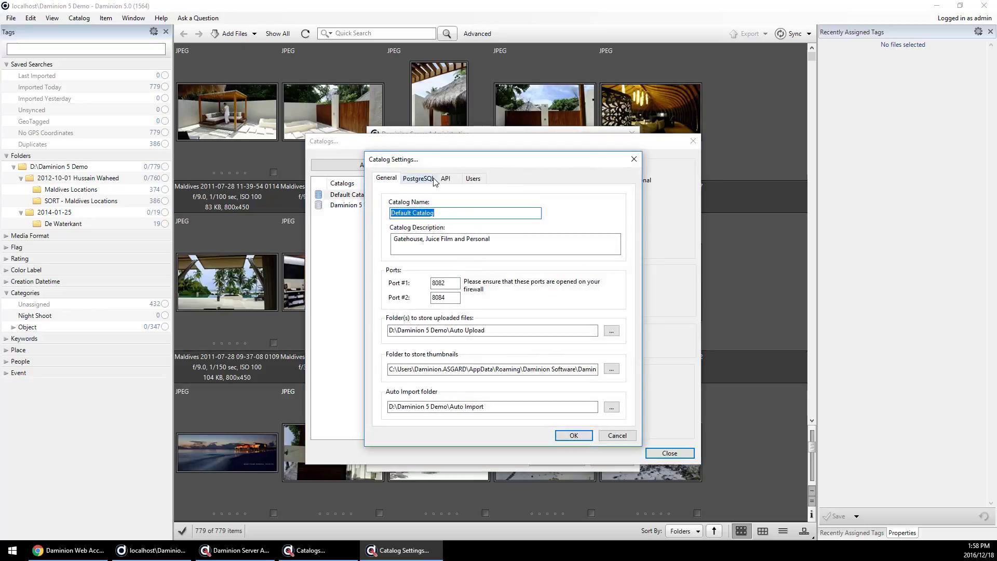
{"action": "left_click", "coordinate": [472, 179]}
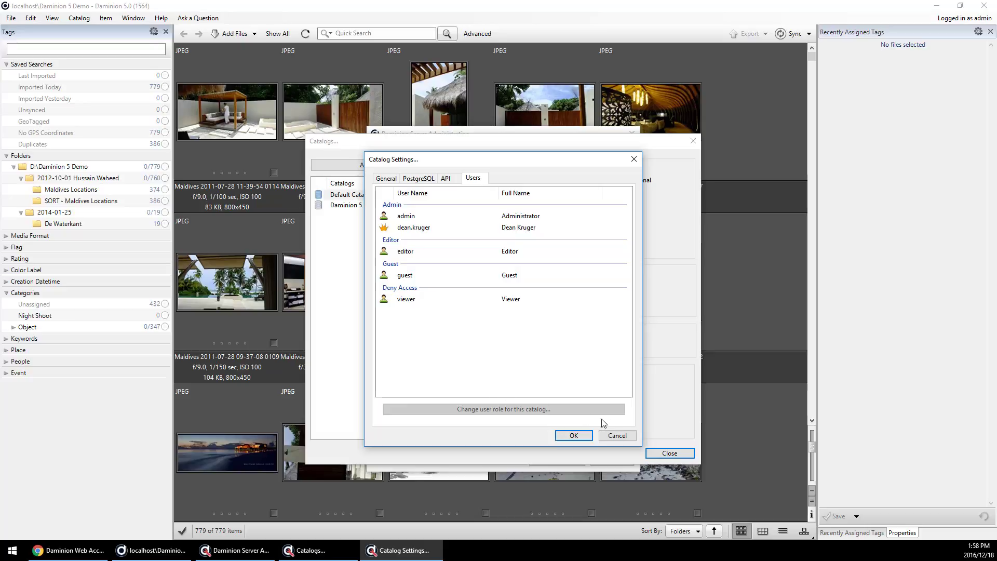
{"action": "left_click", "coordinate": [616, 435]}
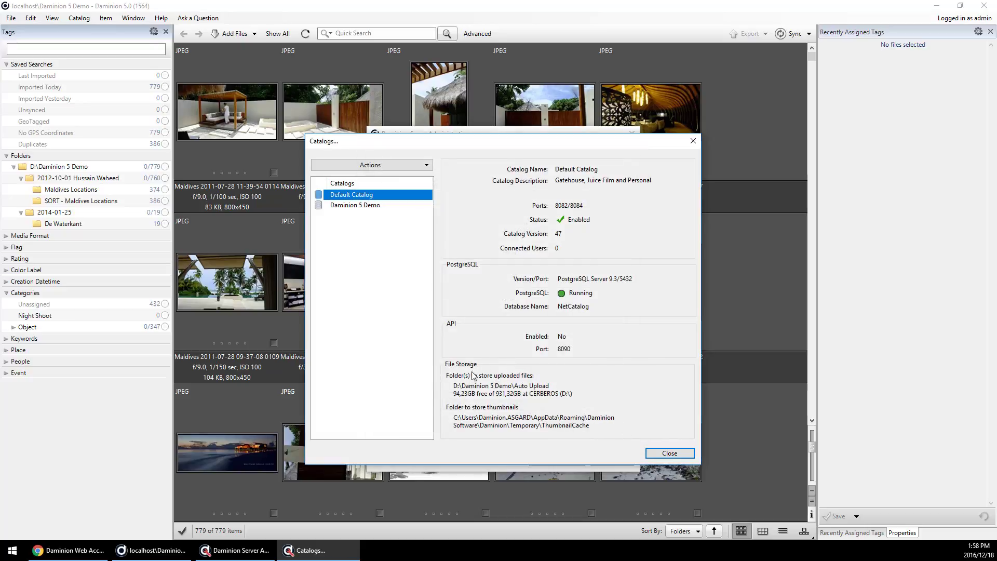